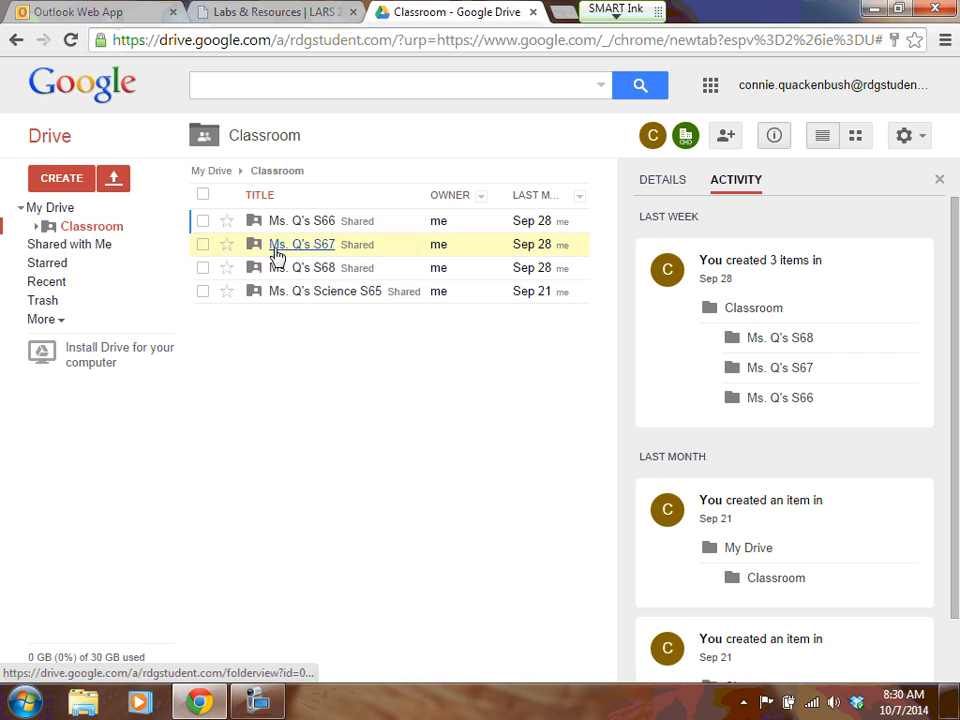
# Create a new spreadsheet in the Classroom folder, keeping that folder's sharing permissions
pyautogui.click(72, 180)
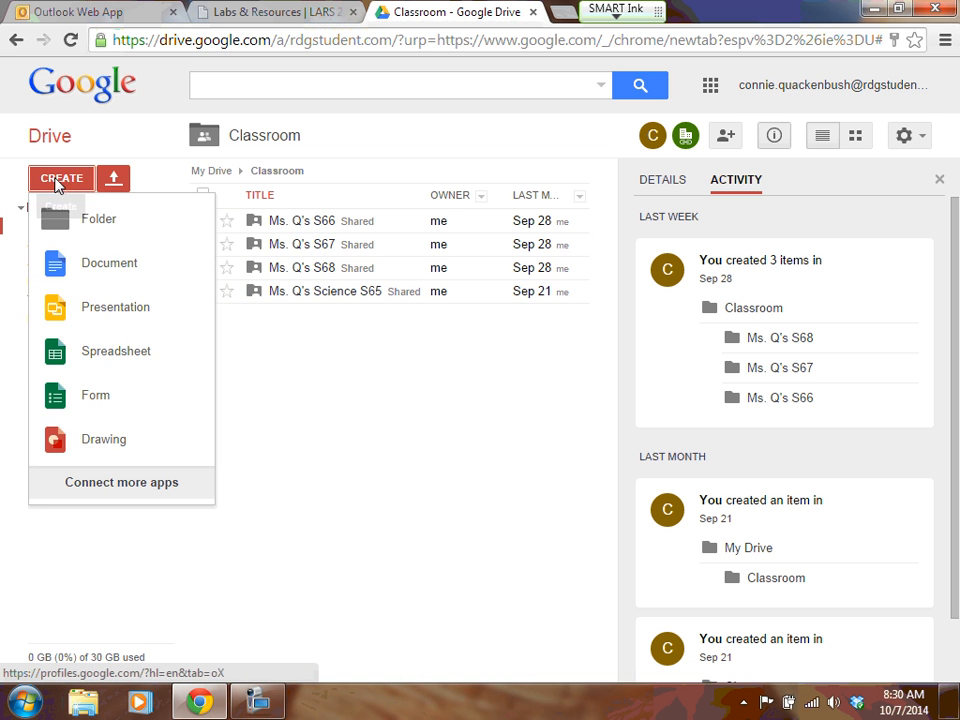
pyautogui.click(104, 354)
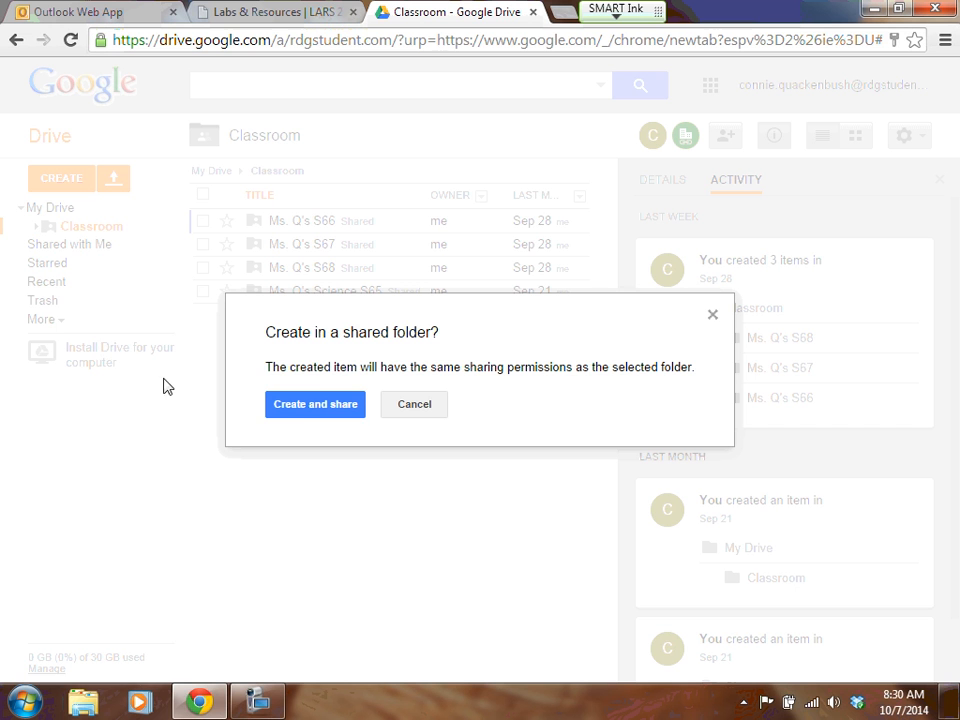
pyautogui.click(323, 409)
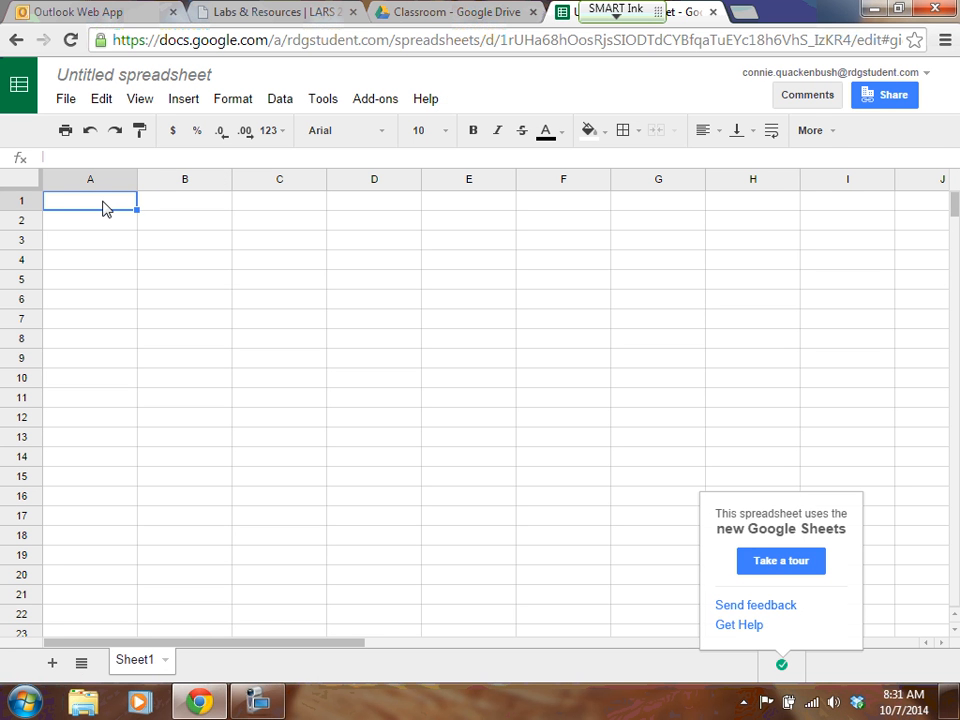
# Enter the title "Table for Bubble Data" in cell A1
pyautogui.click(104, 207)
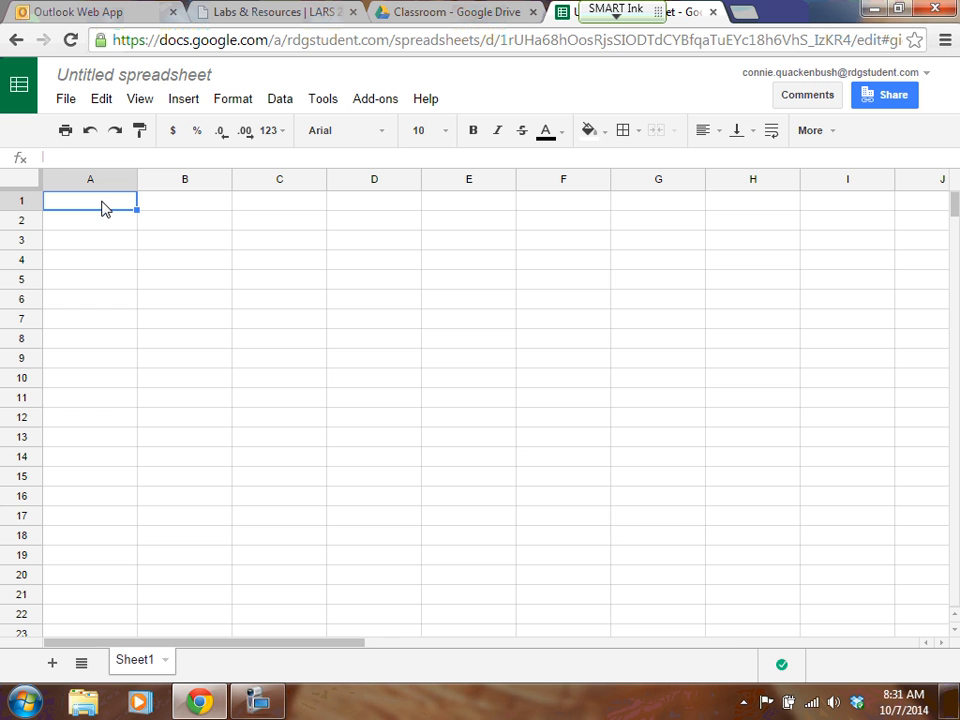
pyautogui.write('Table for B')
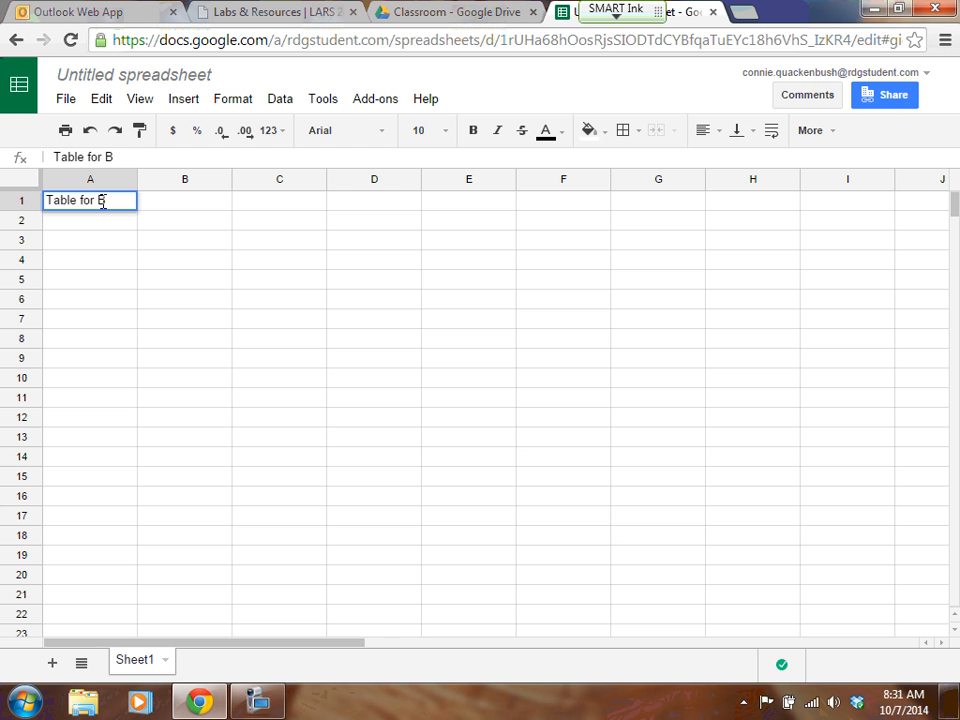
pyautogui.write('ubbl')
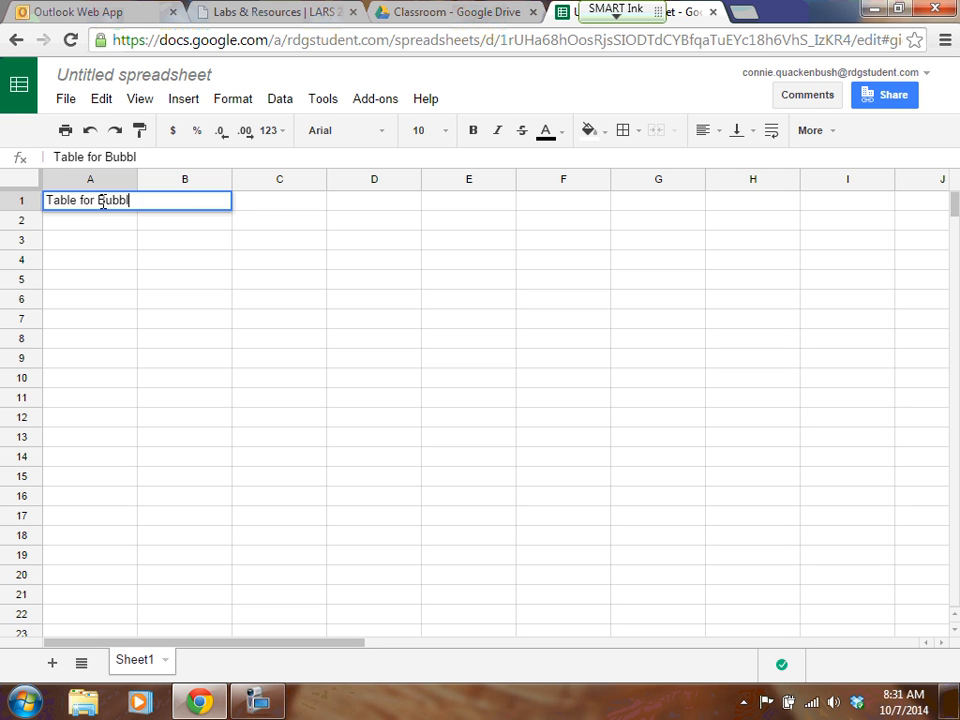
pyautogui.write('e Data')
# Enter the heading "Trial" in cell A3 and number the trials 1, 2 and 3 in the cells below it
pyautogui.click(72, 246)
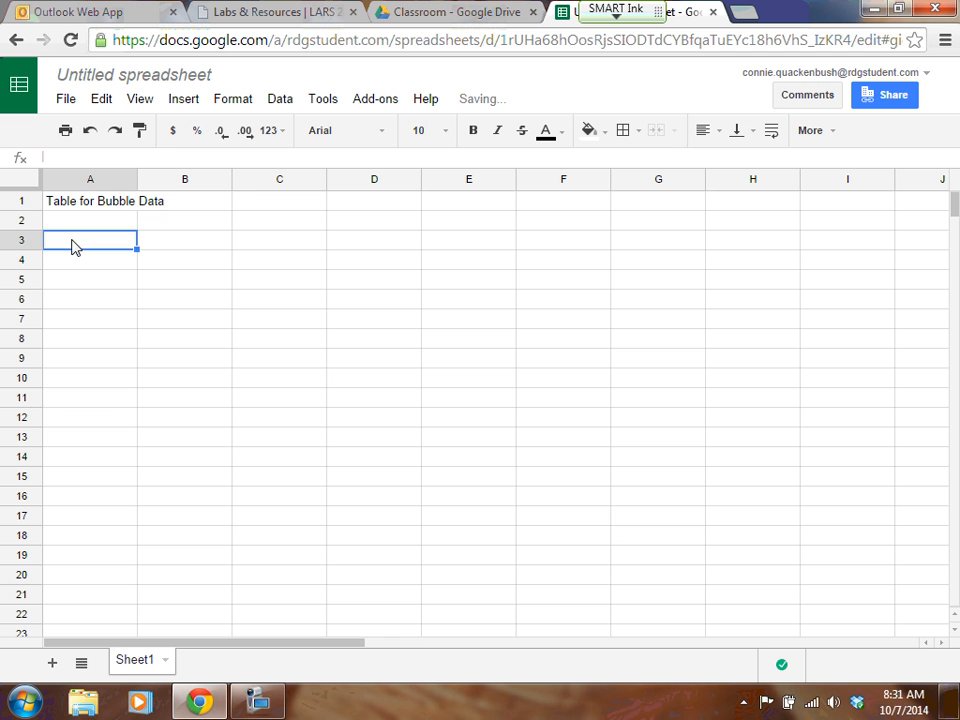
pyautogui.write('Tr')
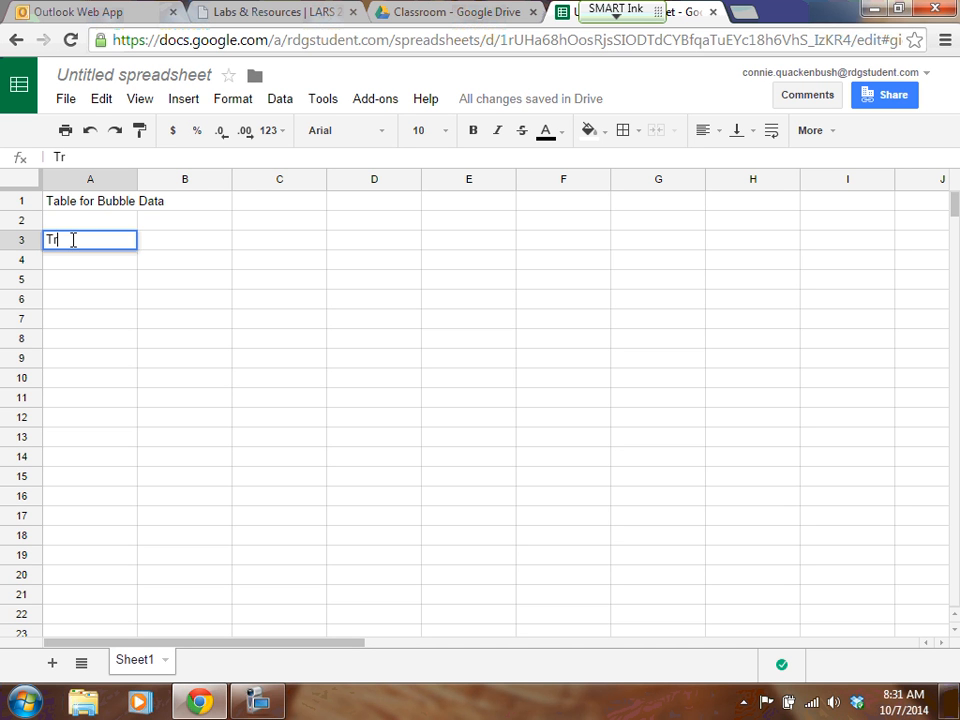
pyautogui.write('ial')
pyautogui.click(75, 263)
pyautogui.write('1')
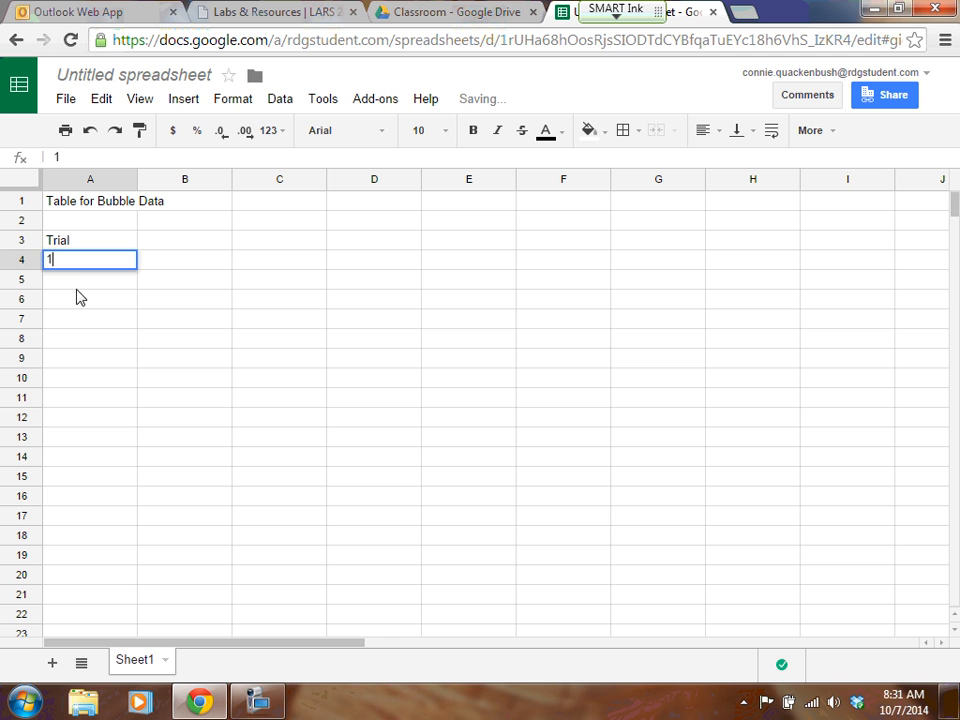
pyautogui.press('Return')
pyautogui.write('2')
pyautogui.press('Return')
pyautogui.write('2')
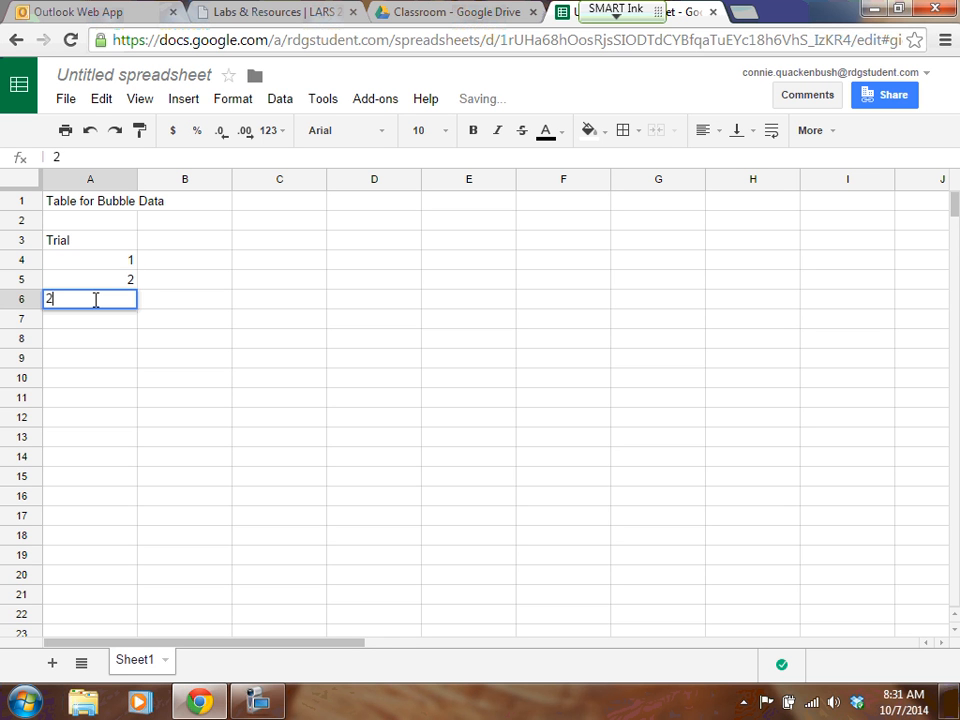
pyautogui.press('BackSpace')
pyautogui.write('3')
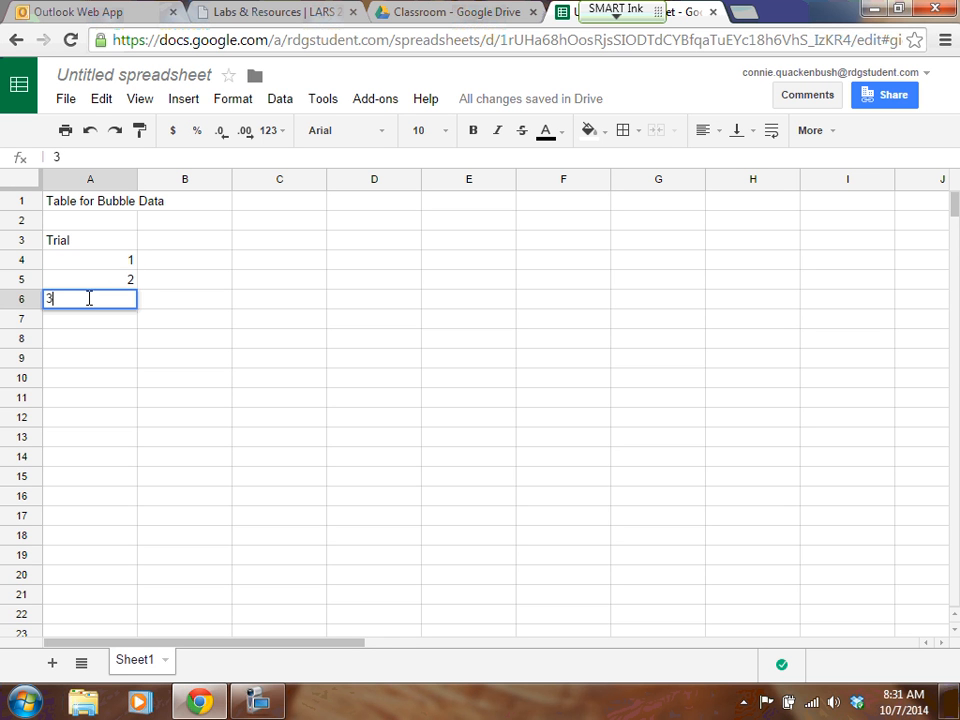
pyautogui.click(110, 332)
# Enter the column heading "Diameter" in cell B3, beside the Trial heading
pyautogui.click(191, 248)
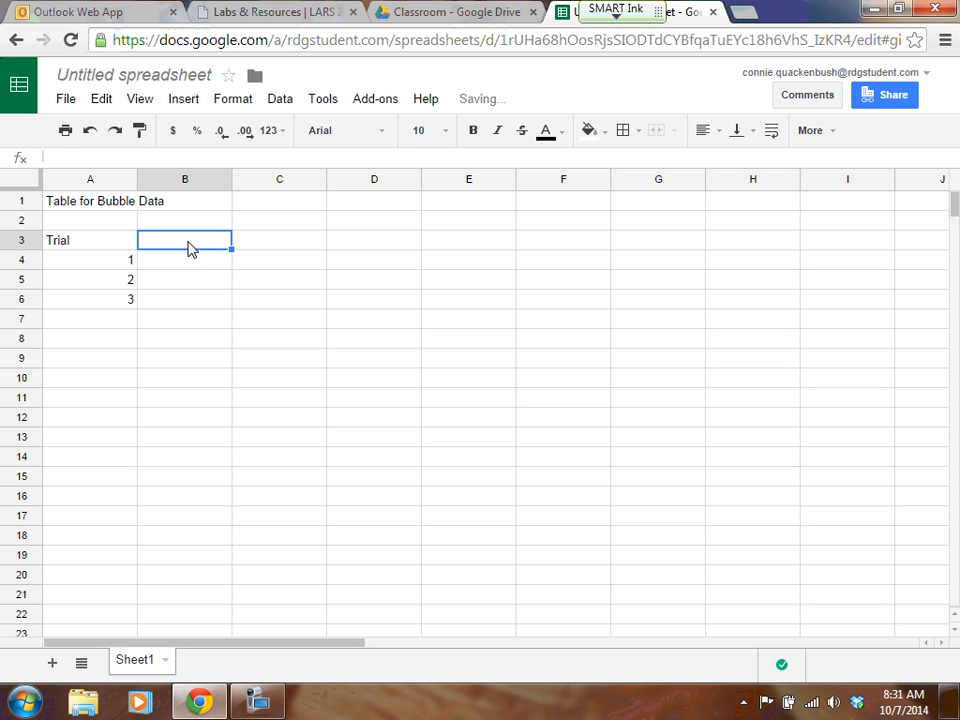
pyautogui.write('Diamtere')
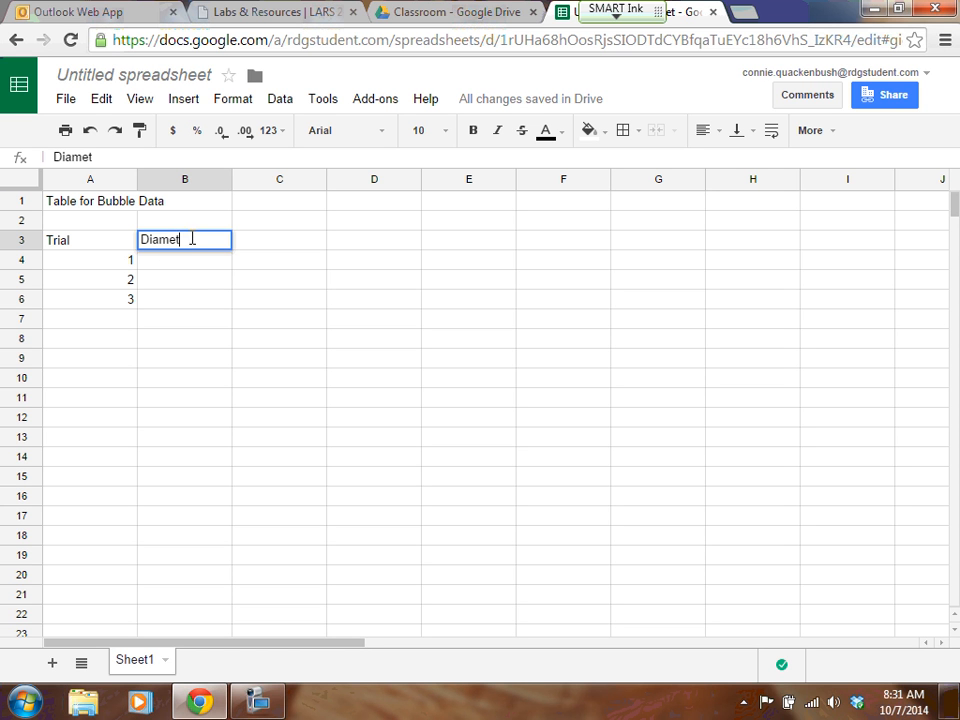
pyautogui.write('er')
pyautogui.click(182, 282)
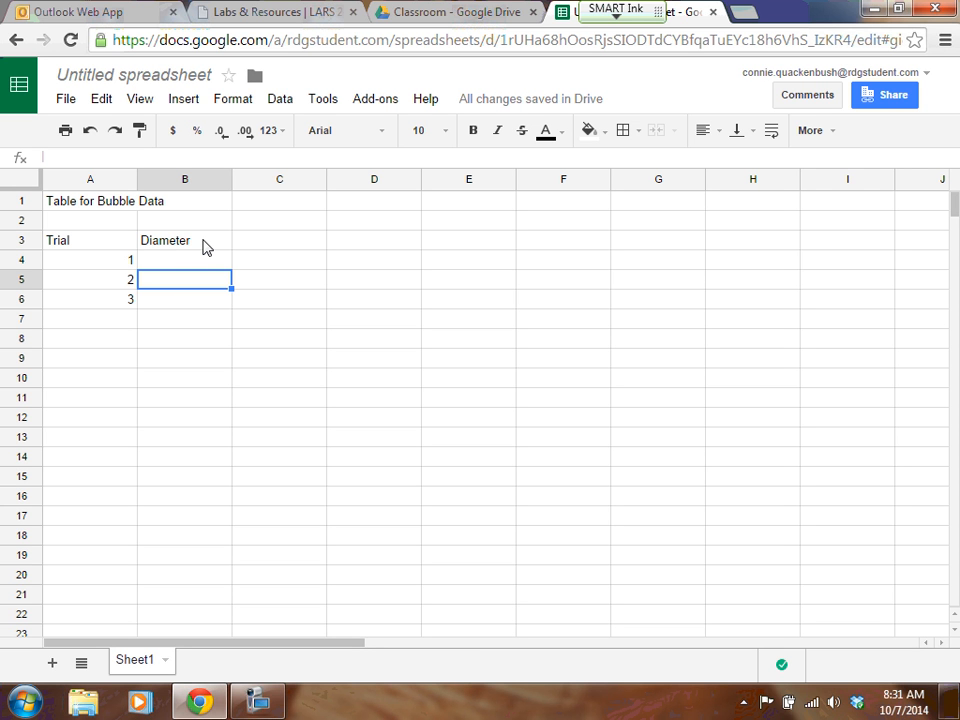
# Insert a row below the heading row and enter the unit "(cm)" under Diameter
pyautogui.click(26, 240)
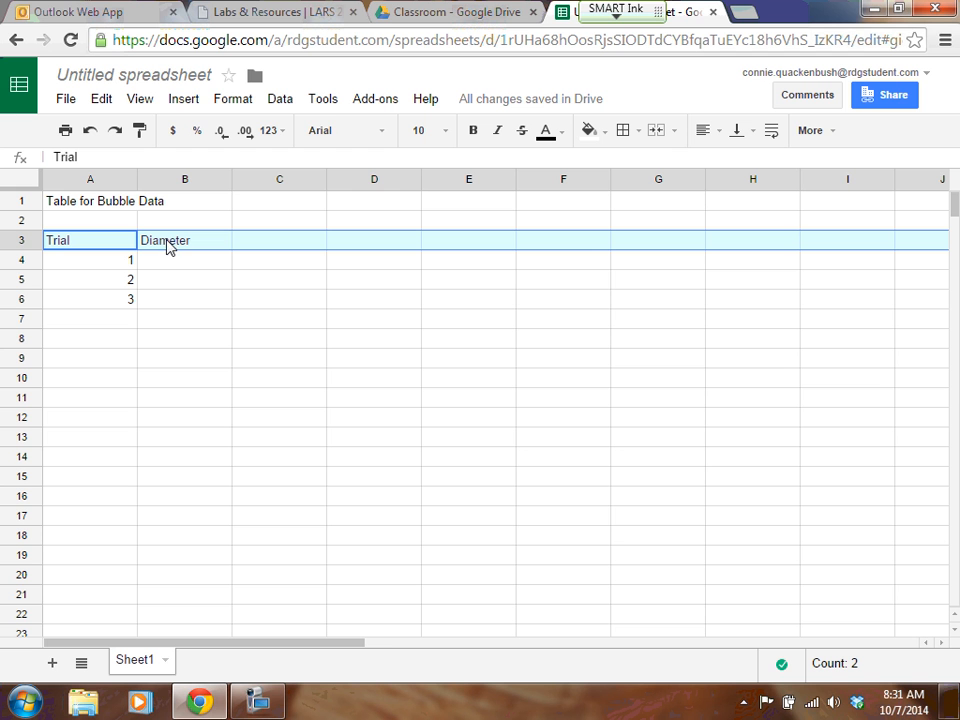
pyautogui.click(229, 104)
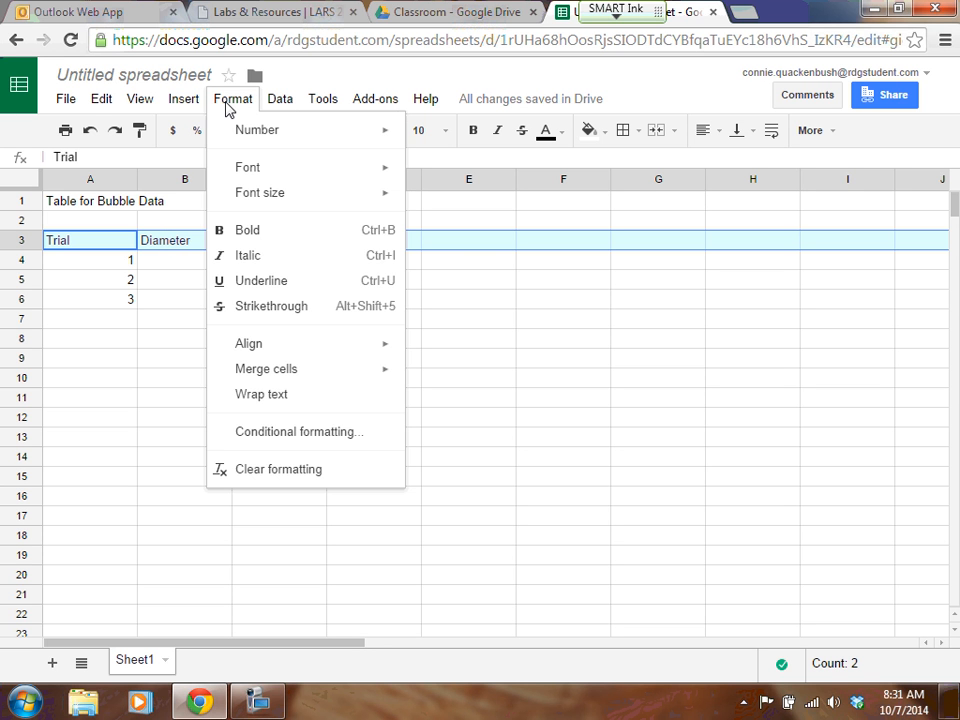
pyautogui.moveTo(200, 108)
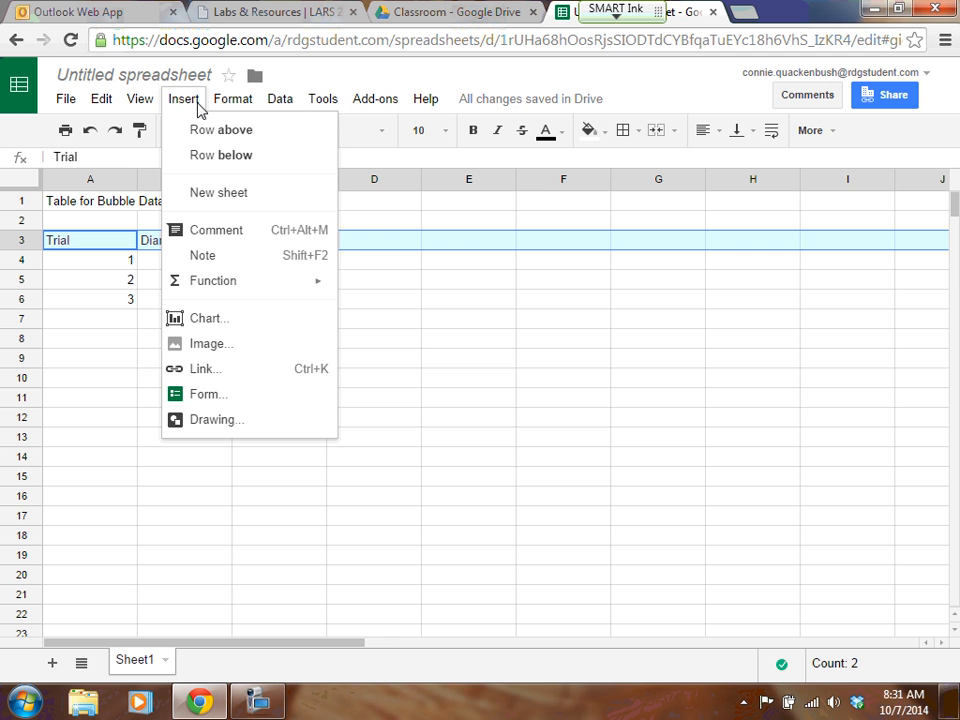
pyautogui.click(214, 160)
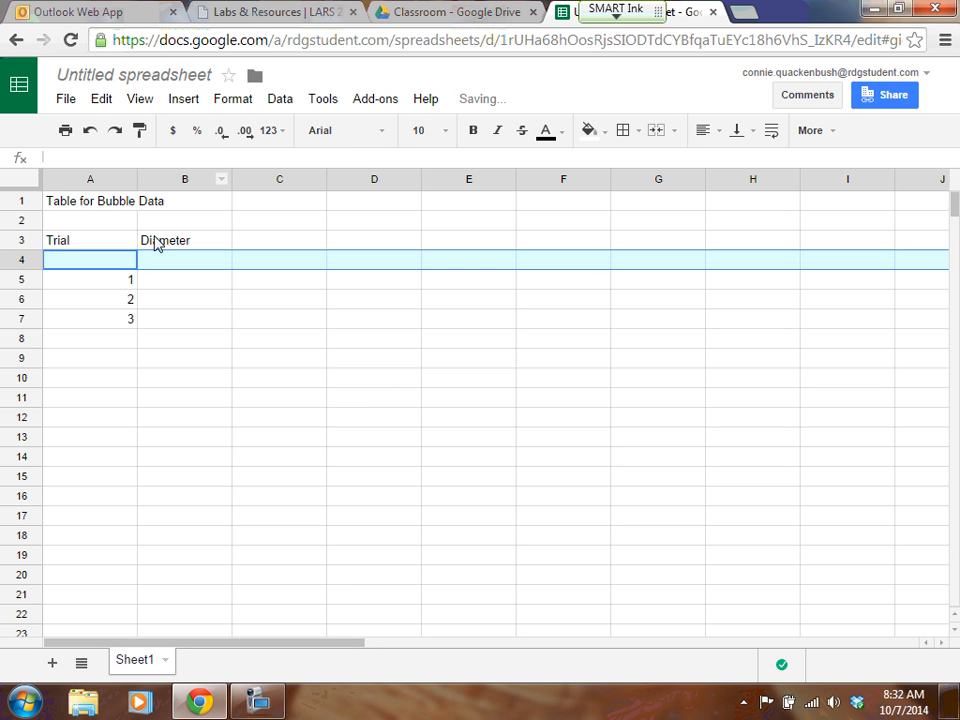
pyautogui.click(172, 264)
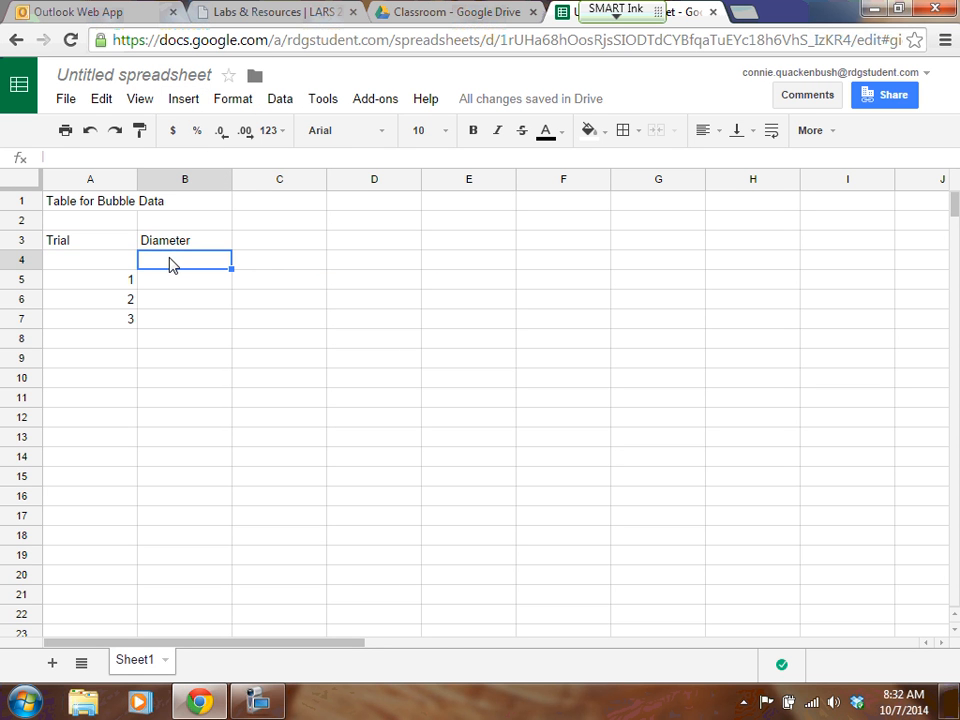
pyautogui.write('(cm)')
# Enter the column heading "Observations" in cell C3, beside the Diameter heading
pyautogui.click(272, 242)
pyautogui.write('O')
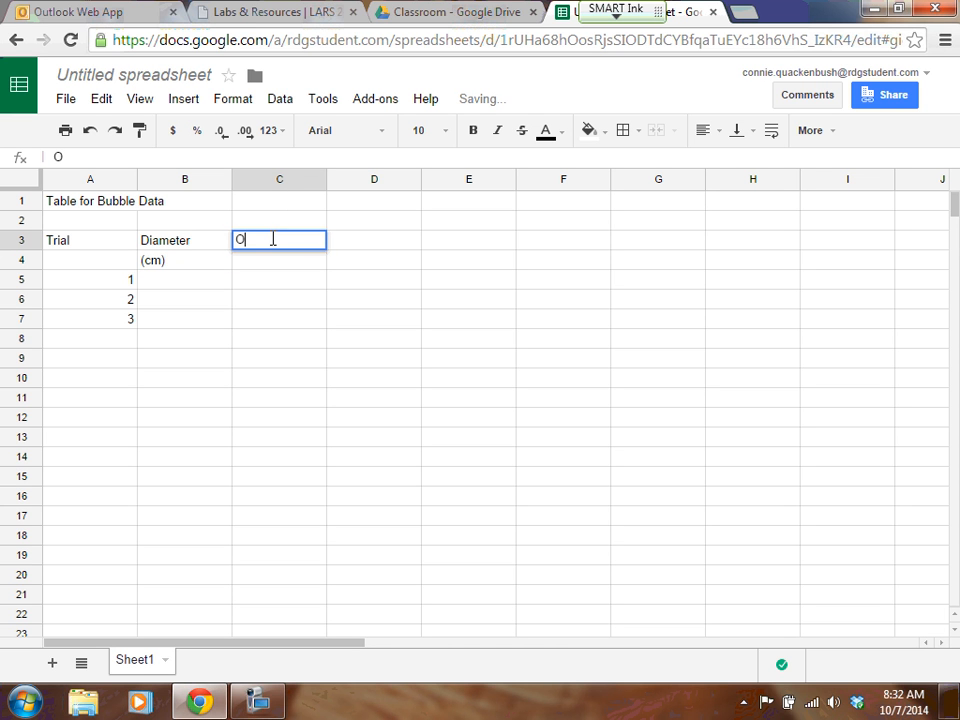
pyautogui.write('bserv')
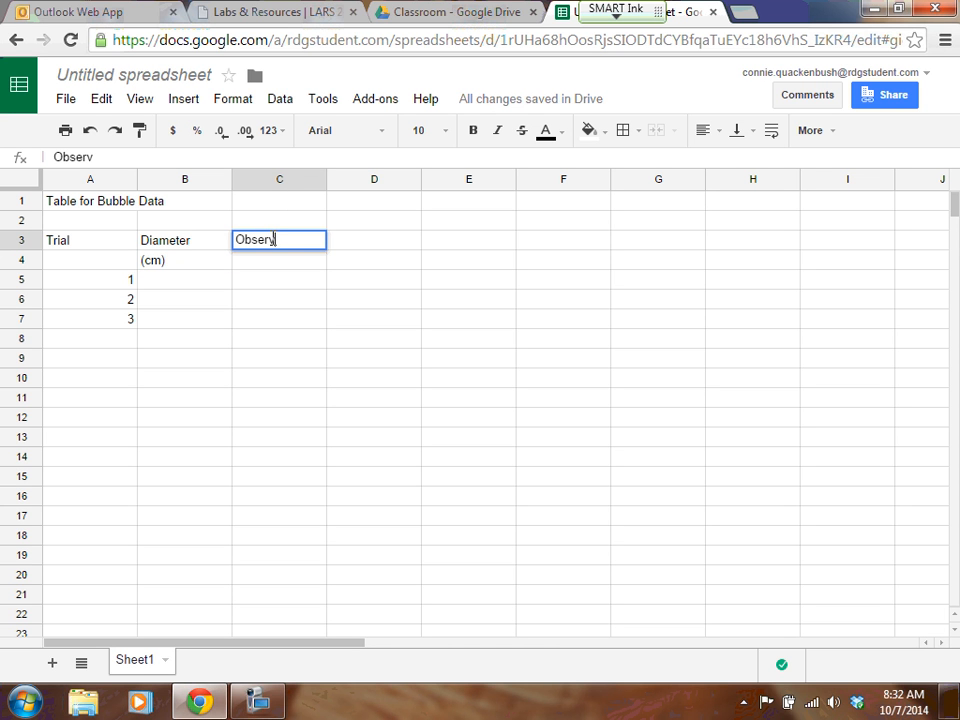
pyautogui.write('ations')
pyautogui.click(270, 318)
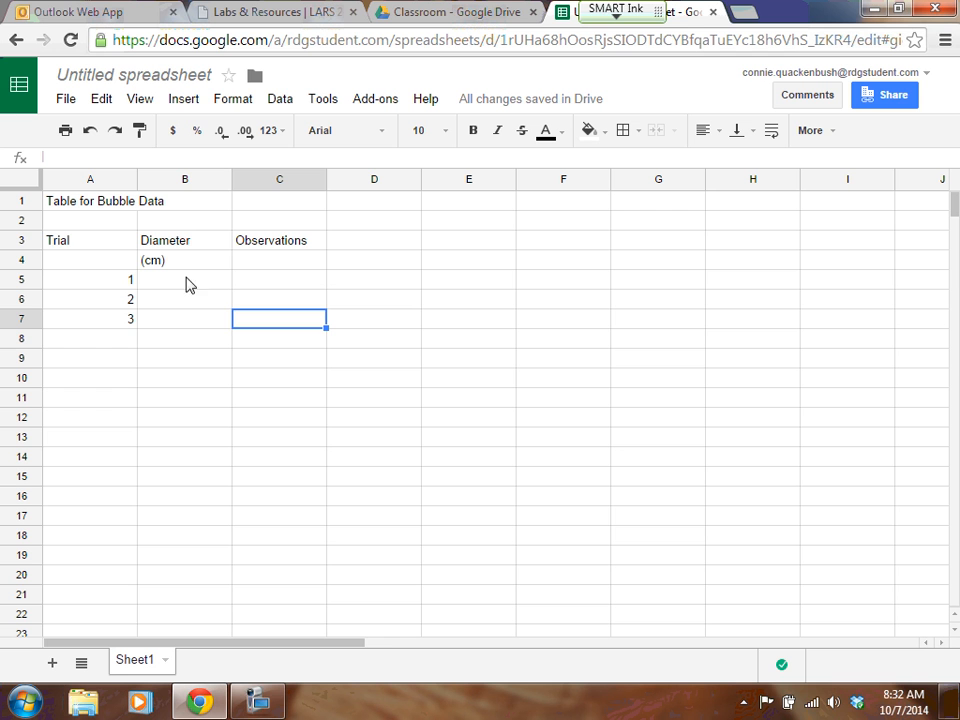
# Center the heading cells A3:C4 horizontally and make their text bold
pyautogui.moveTo(60, 245); pyautogui.dragTo(285, 268)
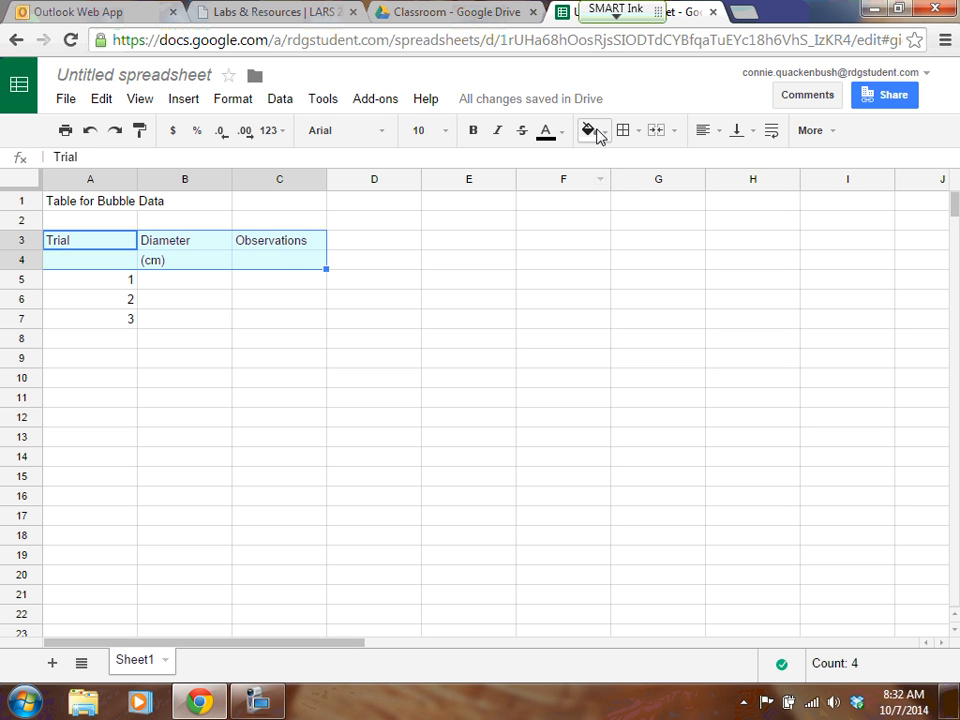
pyautogui.click(720, 137)
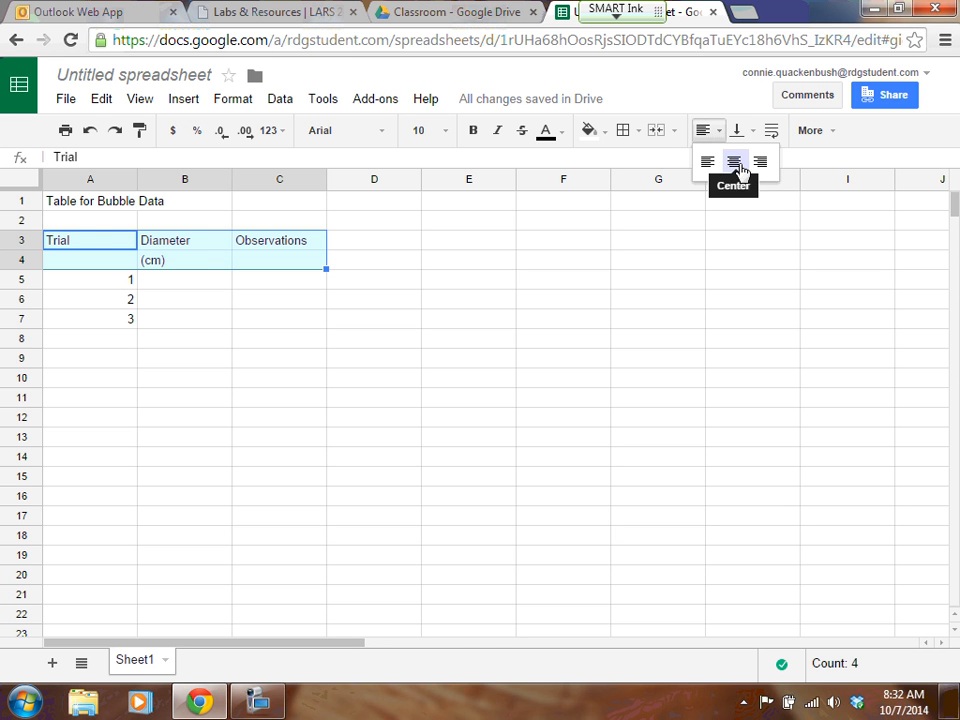
pyautogui.click(740, 170)
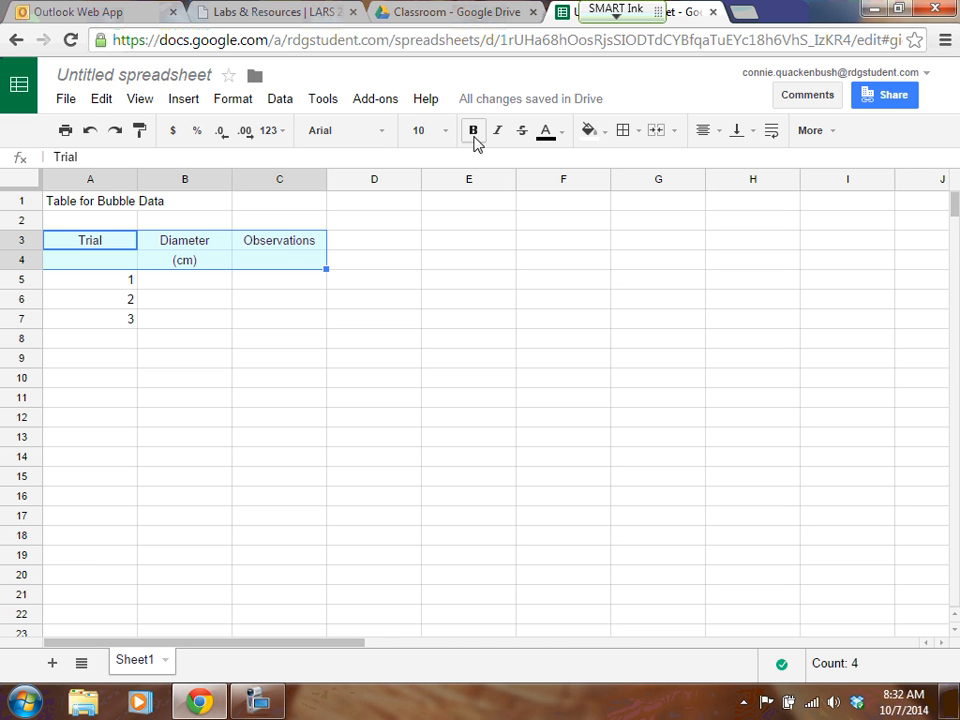
pyautogui.click(473, 131)
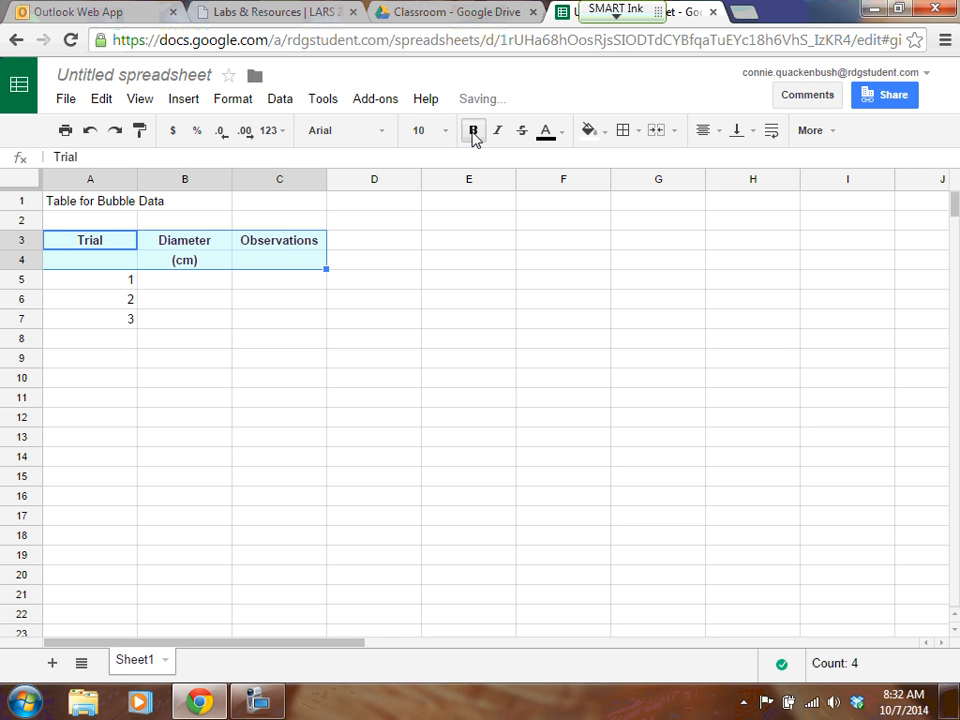
# Widen the Observations column to nearly three times the width of the Diameter column
pyautogui.click(199, 298)
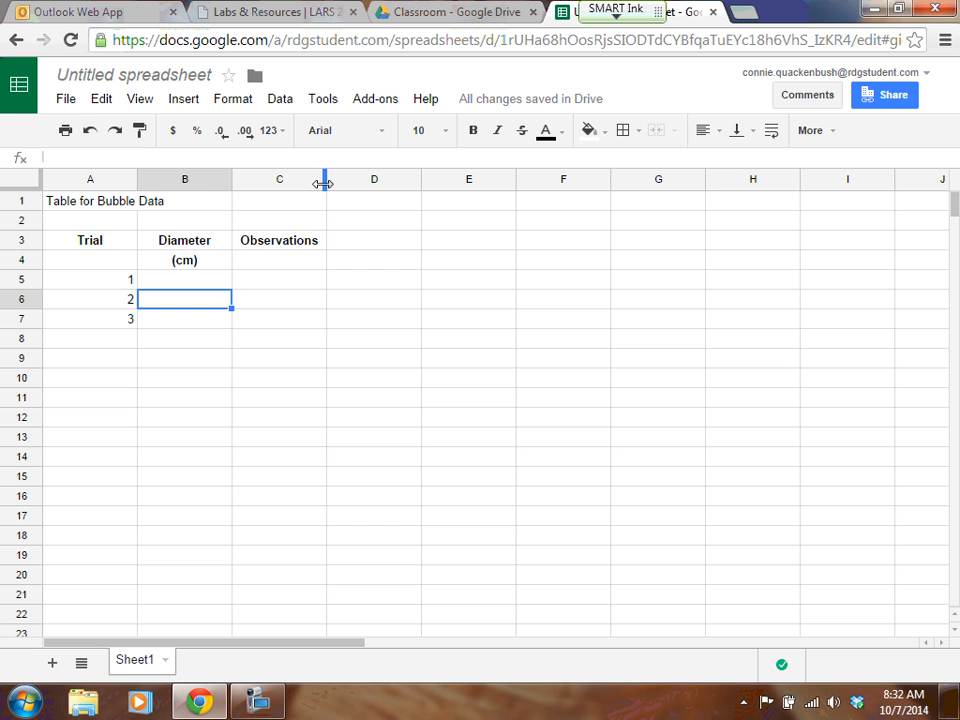
pyautogui.moveTo(323, 184); pyautogui.dragTo(497, 175)
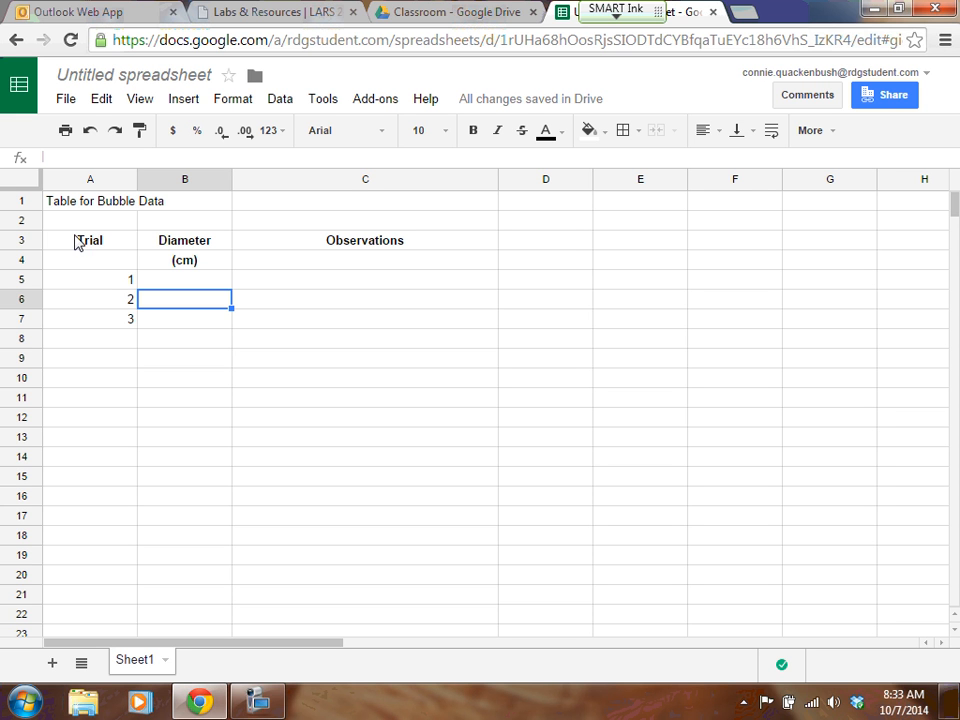
# Try to merge the Trial heading cell A3 with the blank cell A4 using the horizontal merge option
pyautogui.click(74, 246)
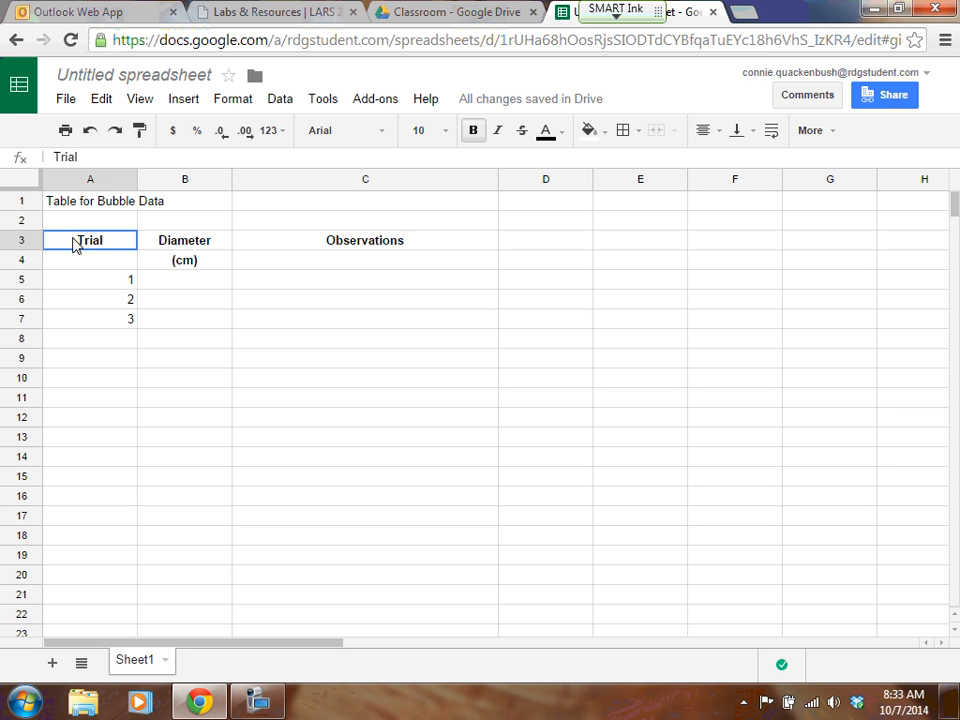
pyautogui.moveTo(76, 246); pyautogui.dragTo(79, 259)
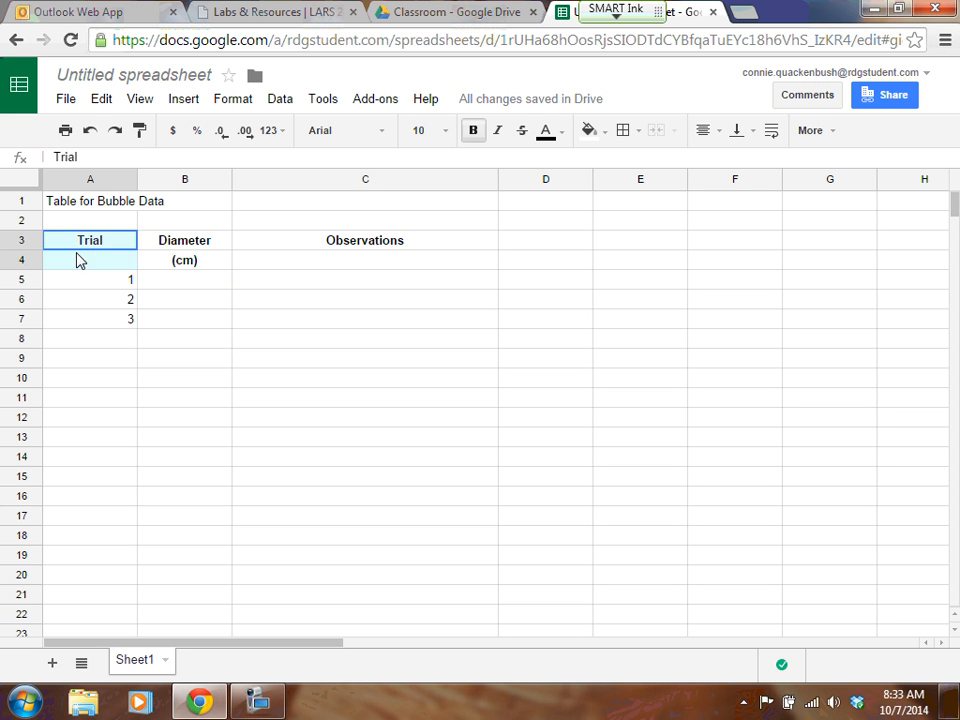
pyautogui.click(233, 99)
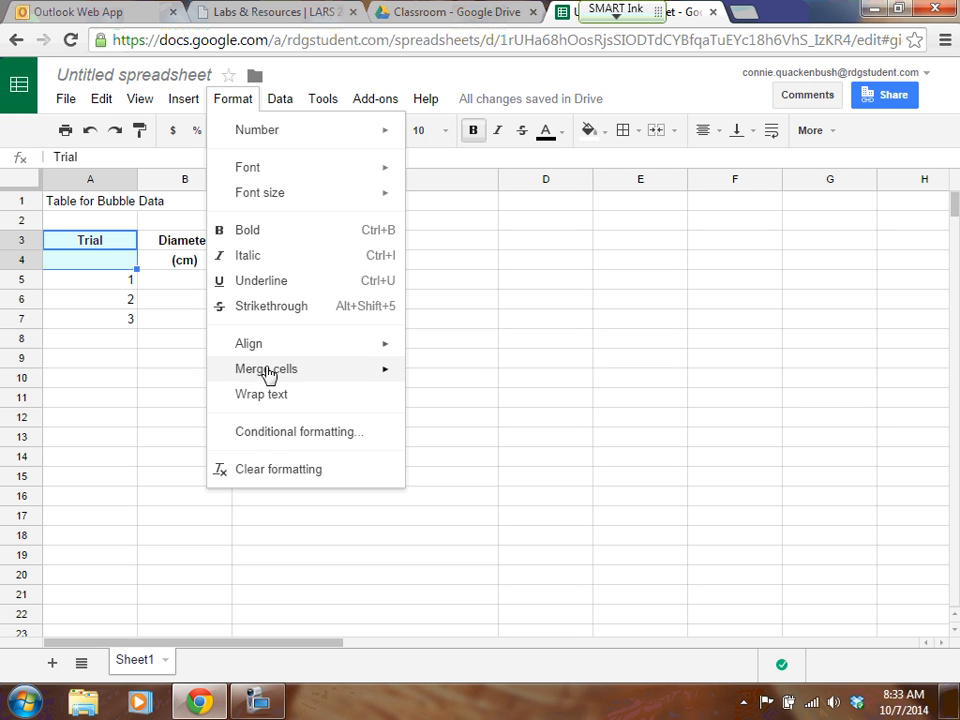
pyautogui.moveTo(268, 372)
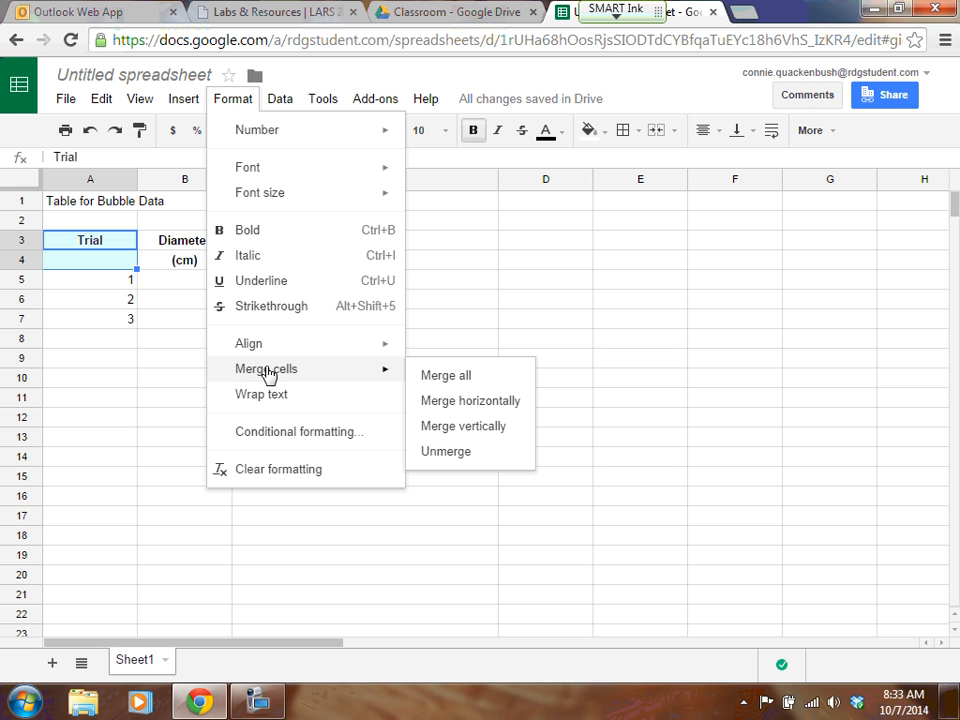
pyautogui.click(463, 402)
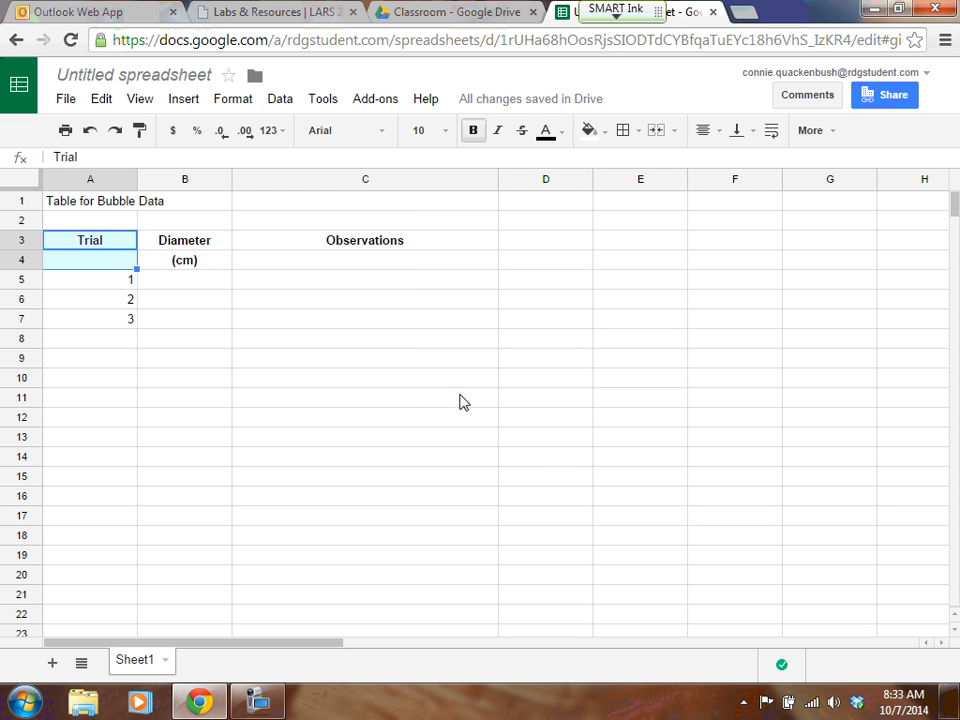
pyautogui.click(72, 294)
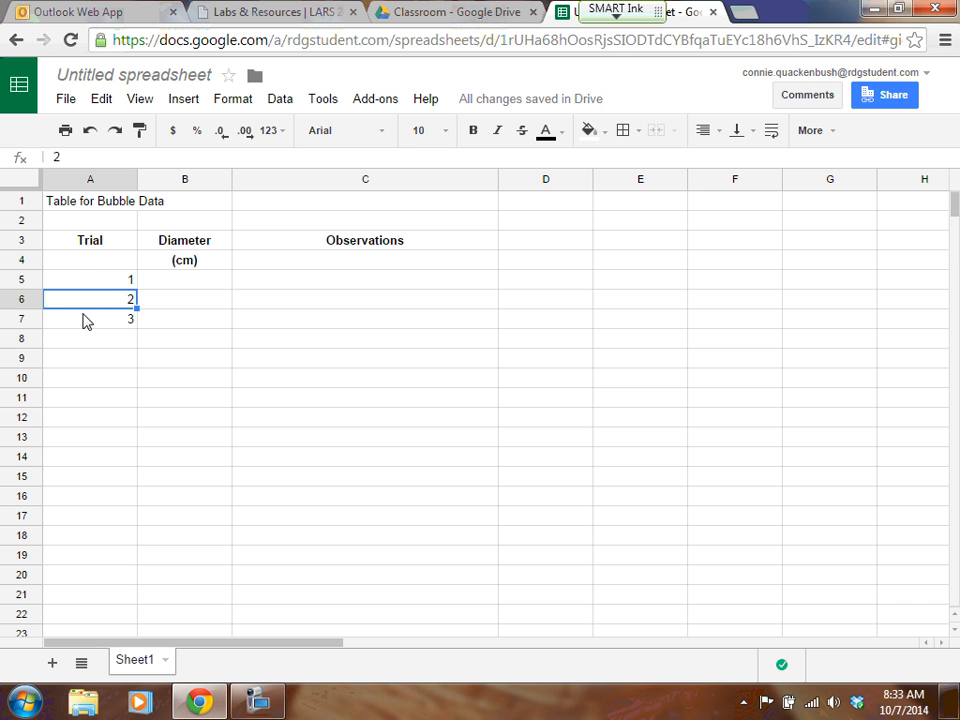
pyautogui.click(89, 244)
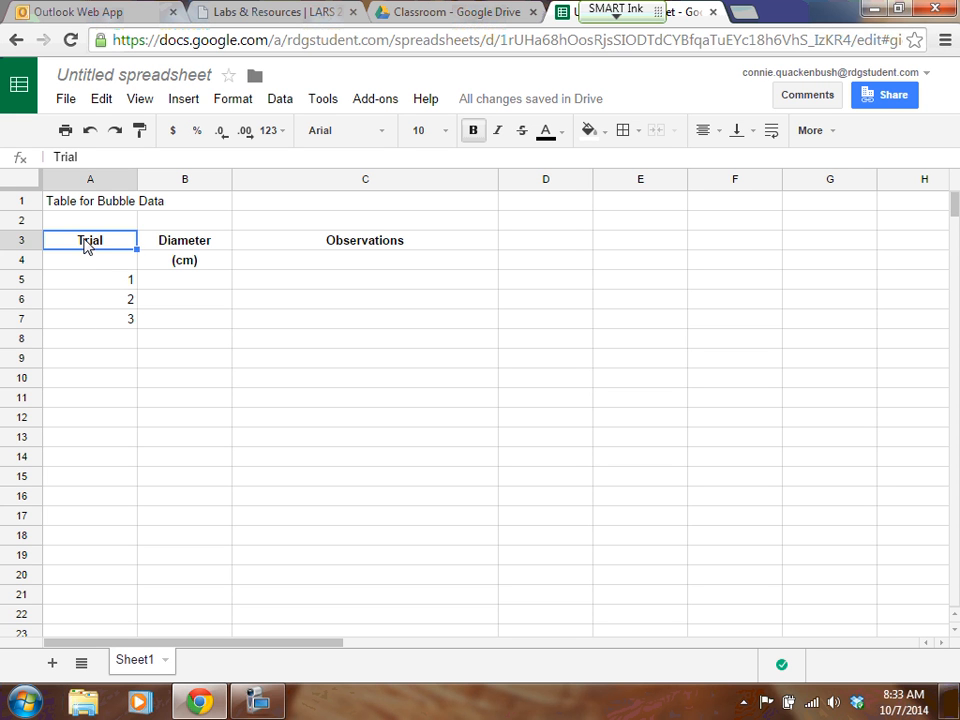
# Retry the horizontal merge on the Trial heading cells, selecting them from blank cell A4 up to A3
pyautogui.moveTo(87, 264); pyautogui.dragTo(97, 249)
pyautogui.click(234, 99)
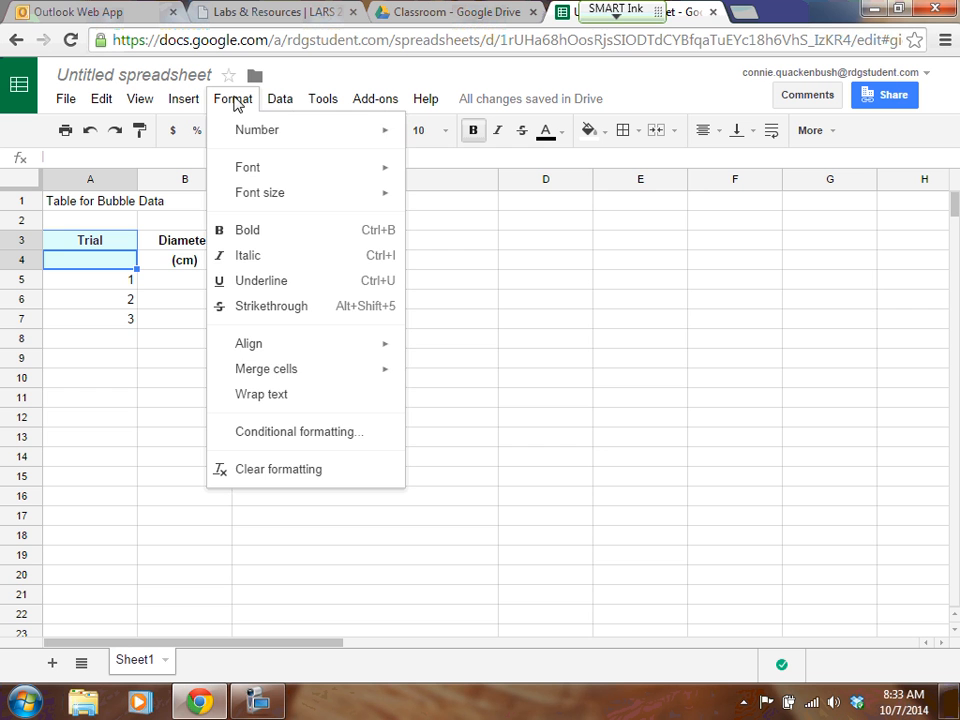
pyautogui.moveTo(287, 372)
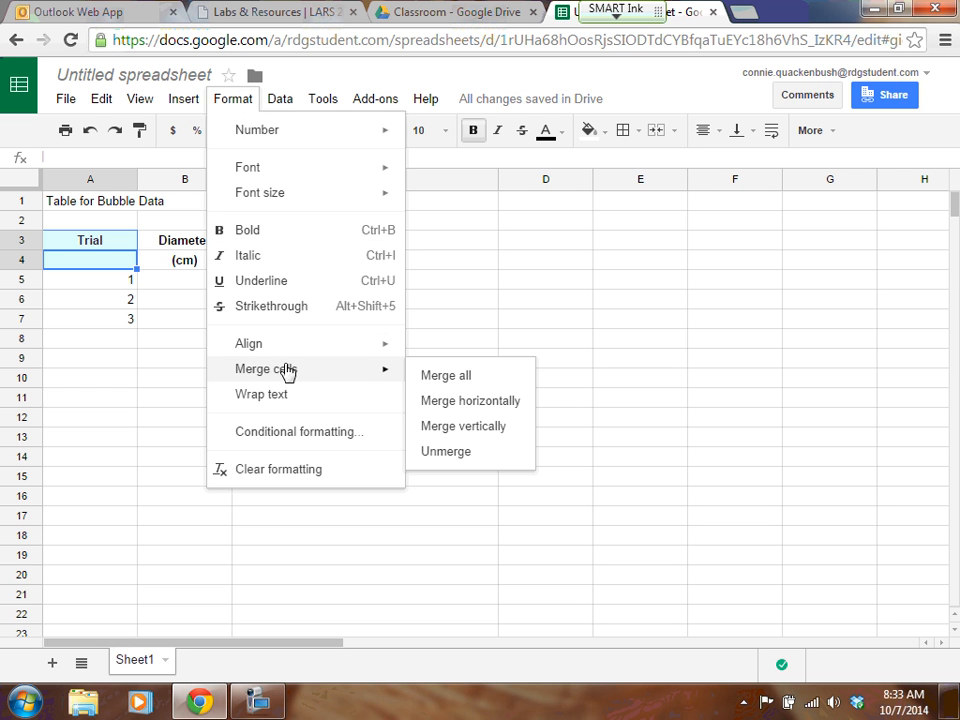
pyautogui.click(494, 410)
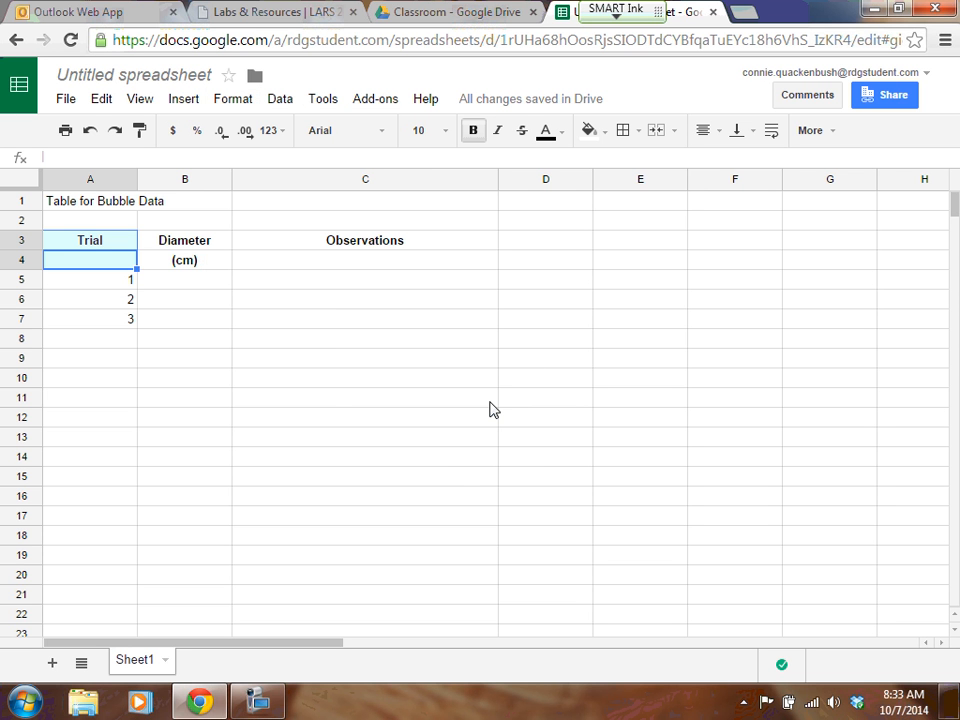
pyautogui.click(155, 403)
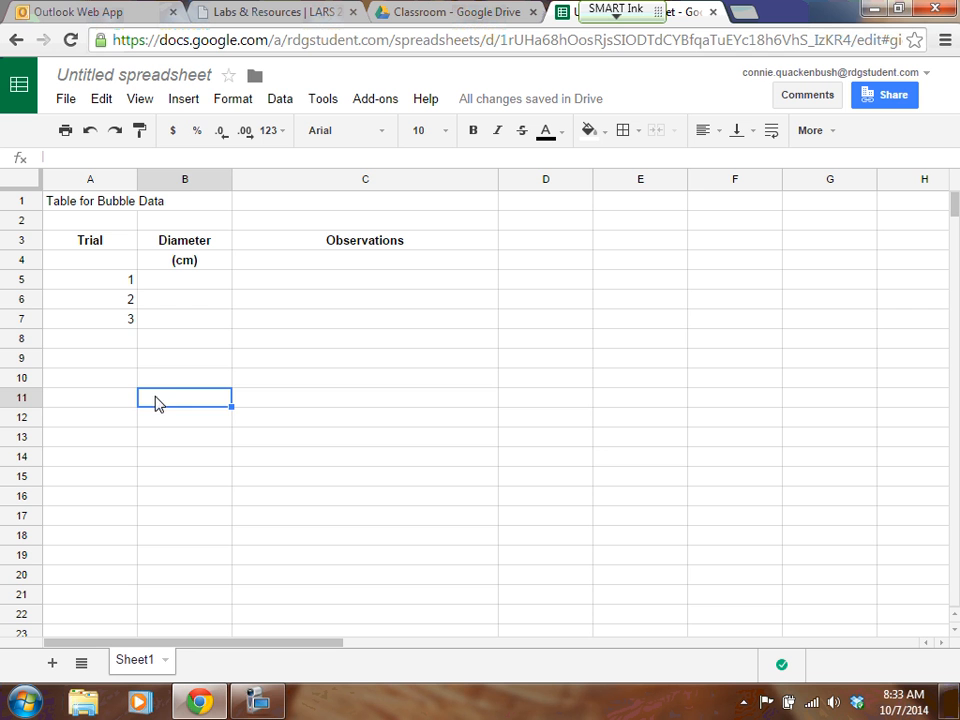
# Add a black outer border around the Trial heading cells A3:A4, with no line between them
pyautogui.click(78, 246)
pyautogui.moveTo(77, 244); pyautogui.dragTo(79, 259)
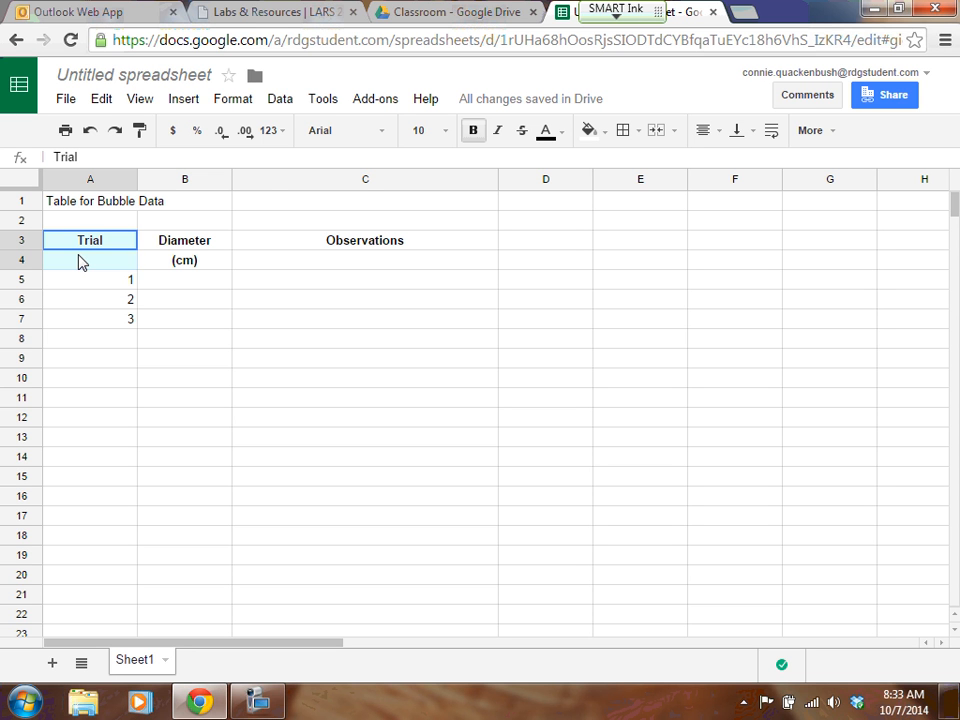
pyautogui.click(637, 136)
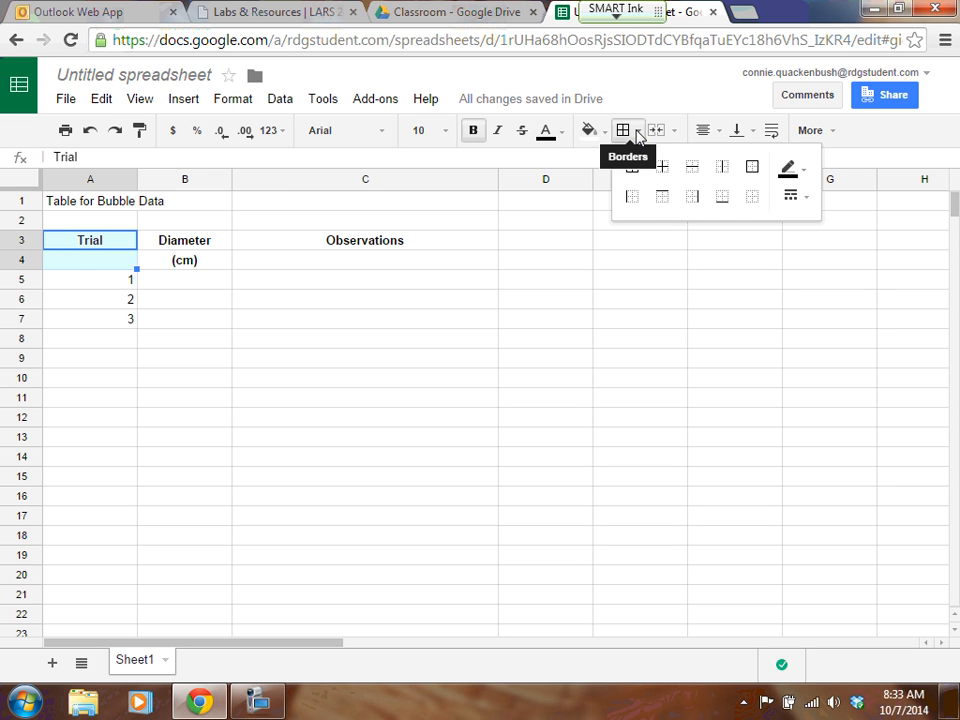
pyautogui.click(752, 172)
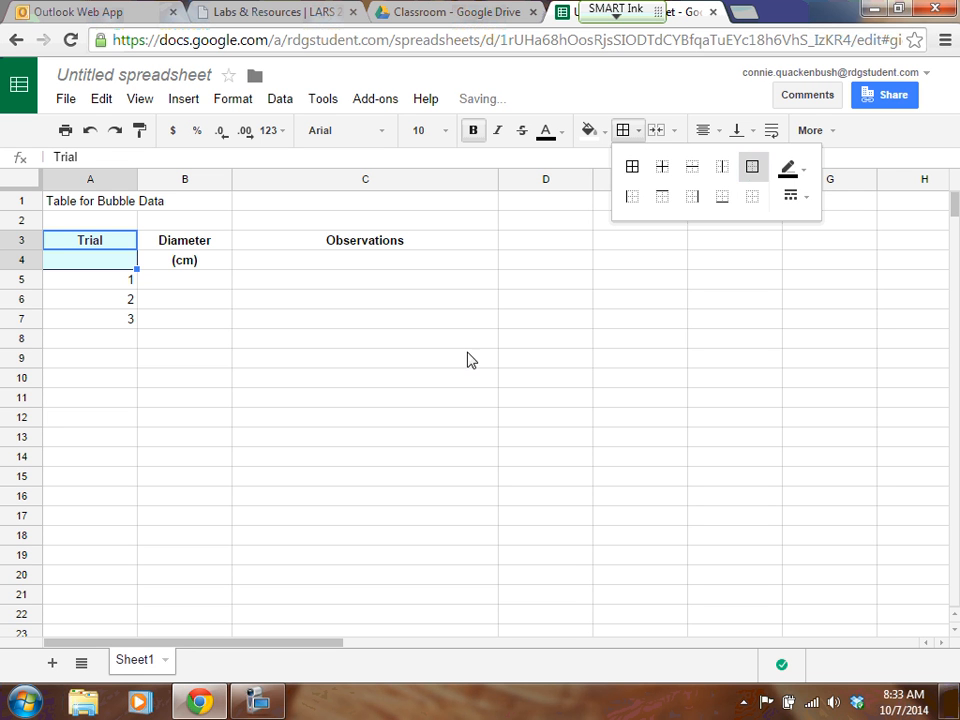
pyautogui.click(122, 437)
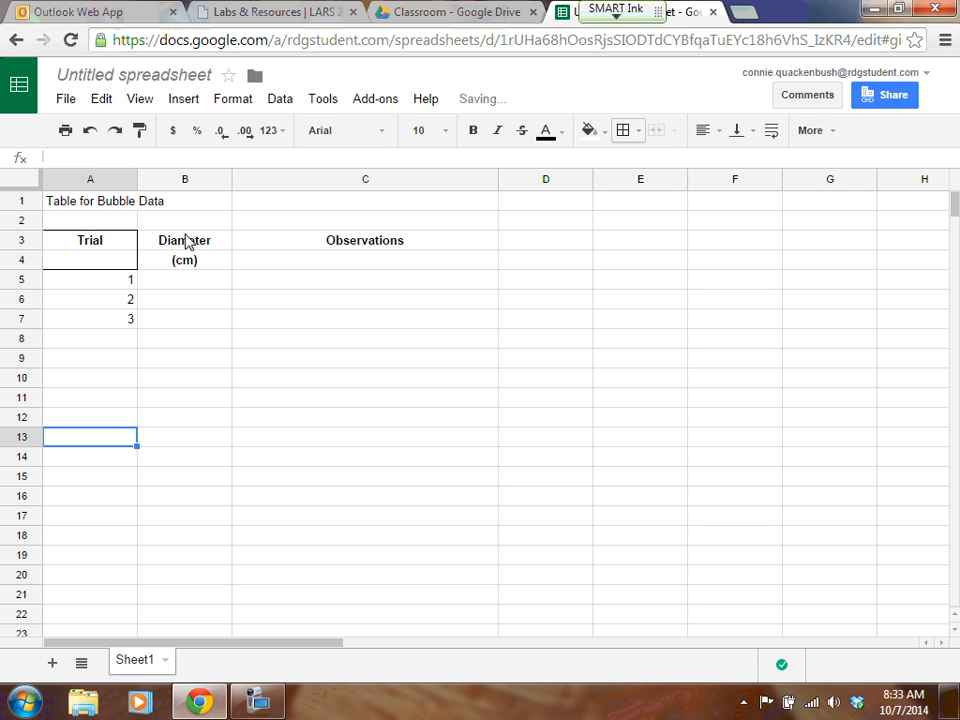
# Add a black outer border around the Diameter (cm) heading cells B3:B4
pyautogui.moveTo(186, 242); pyautogui.dragTo(184, 270)
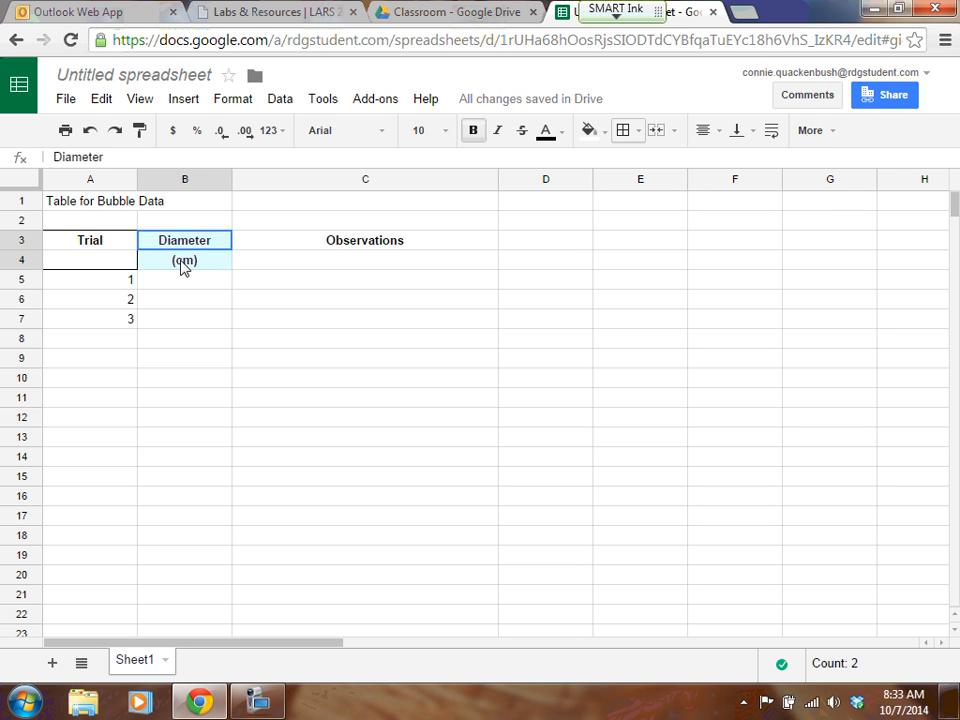
pyautogui.click(636, 132)
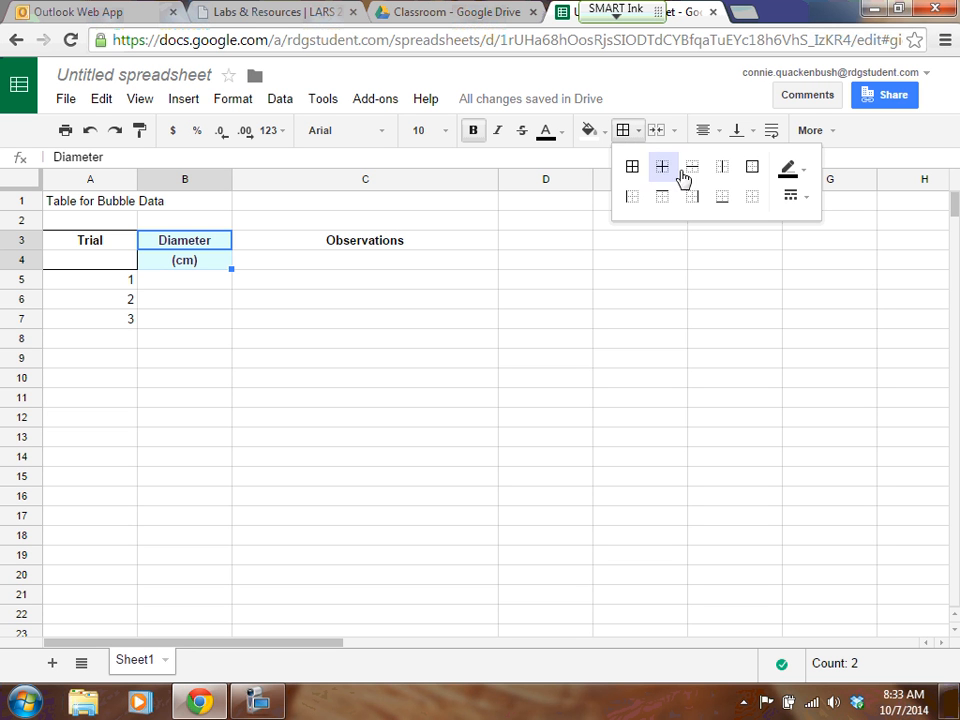
pyautogui.click(754, 173)
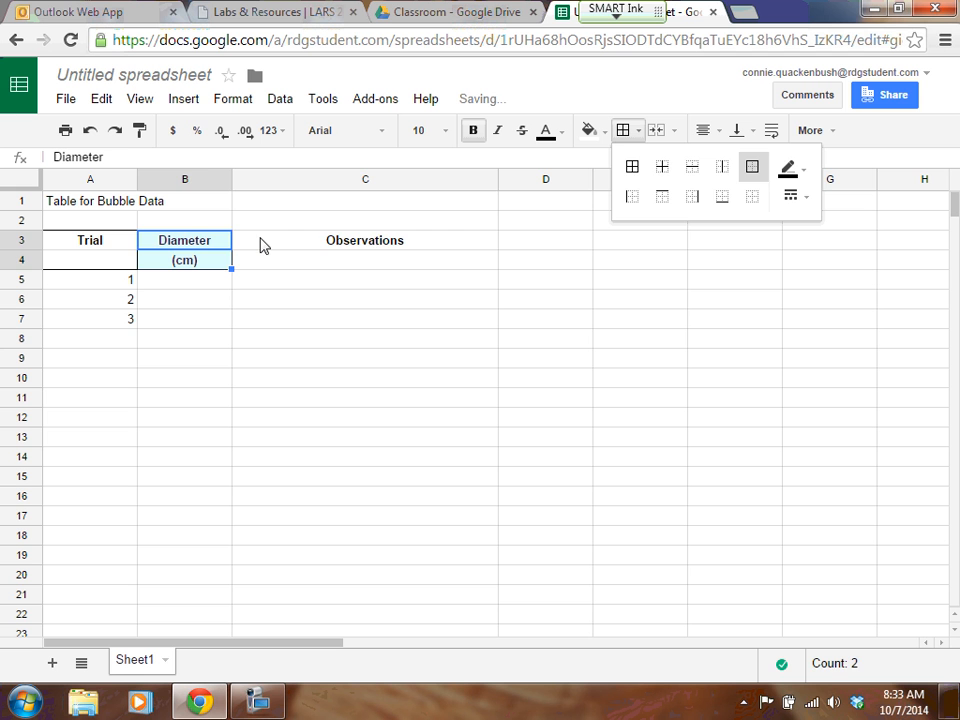
# Add a black outer border around the Observations heading cell C3 and the blank cell C4 below it
pyautogui.moveTo(261, 242); pyautogui.dragTo(357, 251)
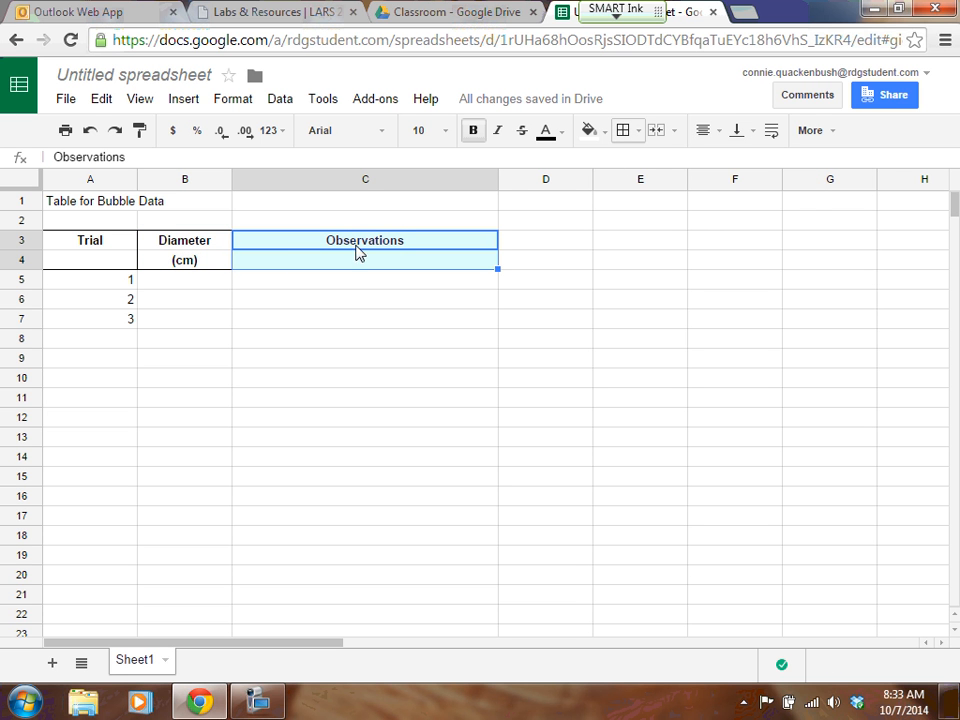
pyautogui.click(725, 134)
pyautogui.click(735, 162)
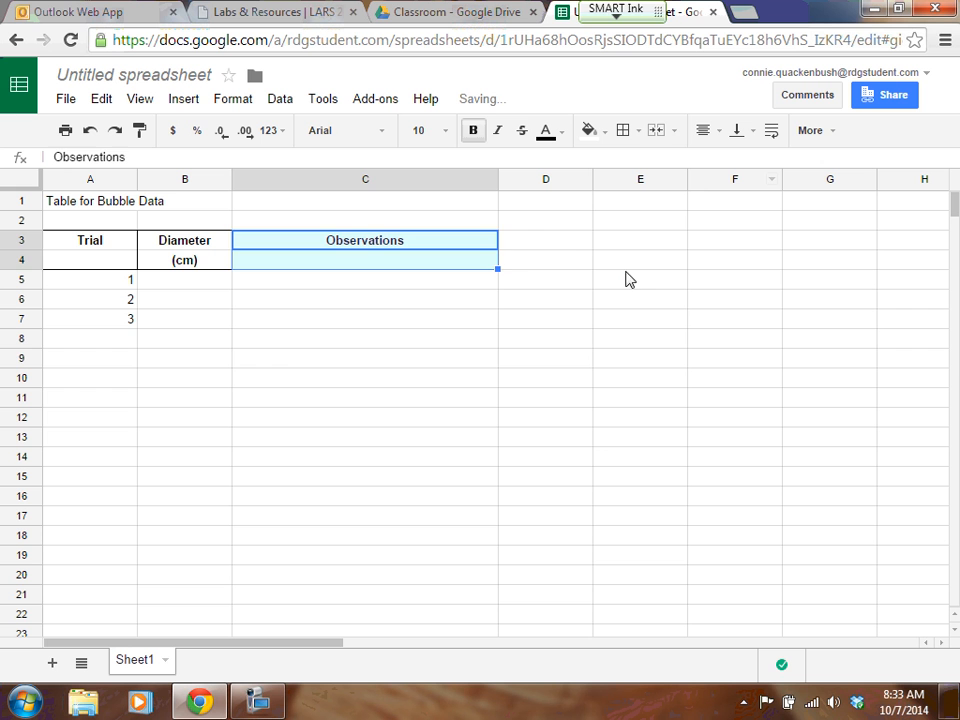
pyautogui.click(268, 356)
pyautogui.moveTo(290, 242); pyautogui.dragTo(289, 251)
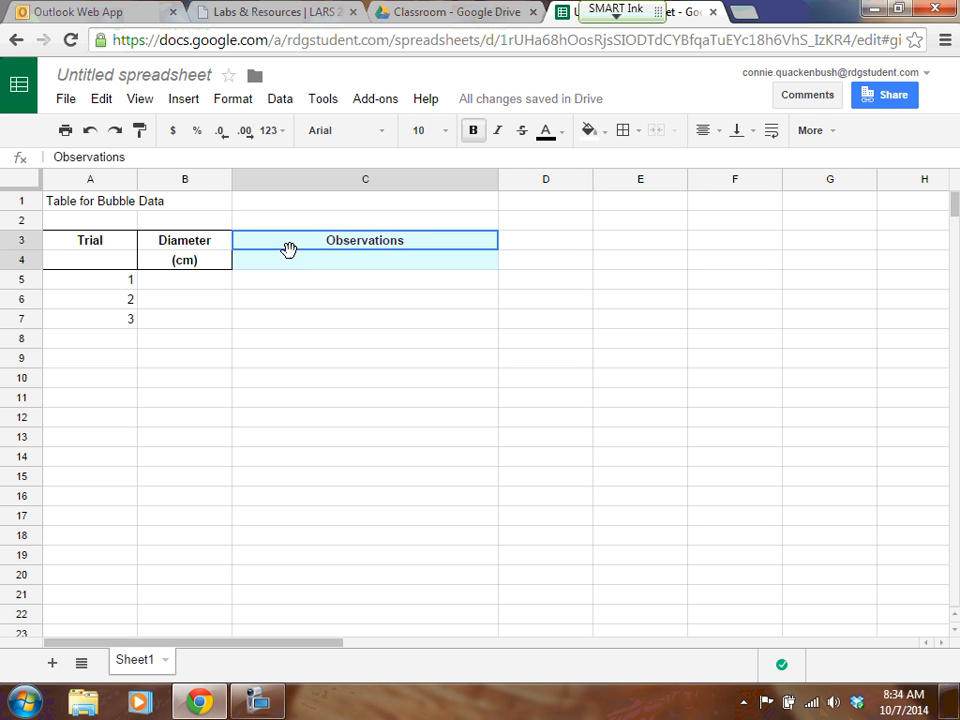
pyautogui.click(625, 131)
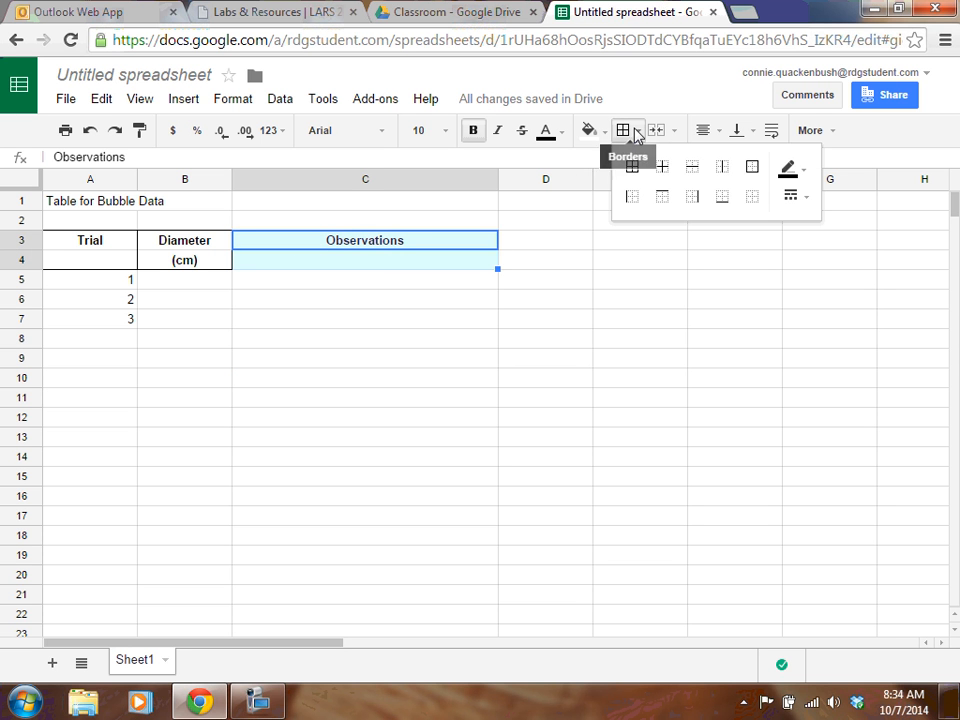
pyautogui.click(752, 168)
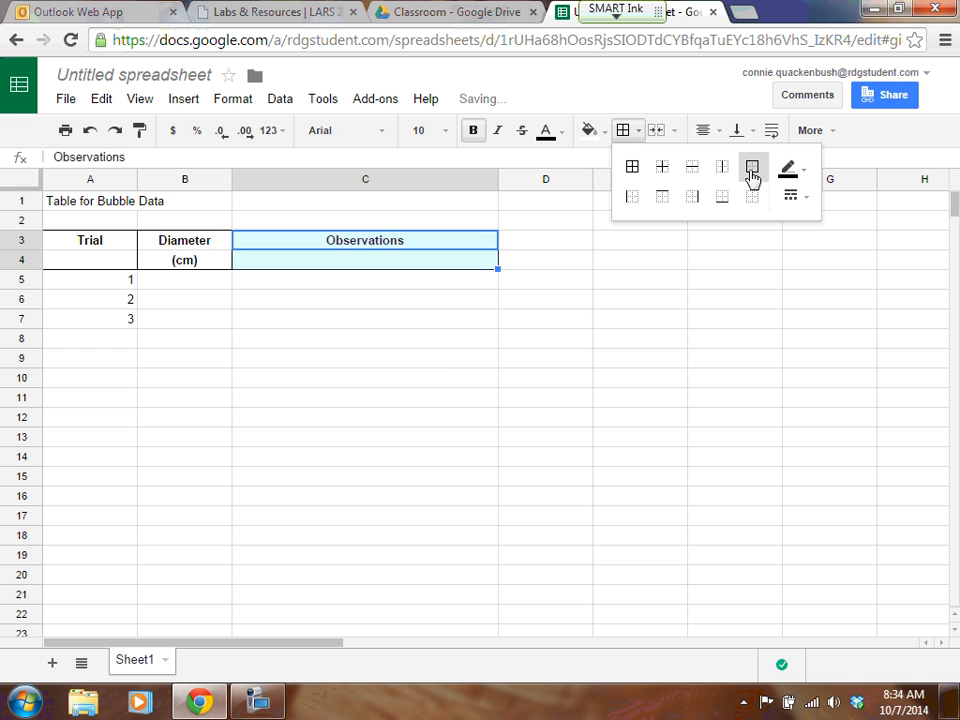
pyautogui.click(421, 357)
# Apply all borders to the data cells A5:C7 for the three trials
pyautogui.moveTo(98, 286); pyautogui.dragTo(428, 321)
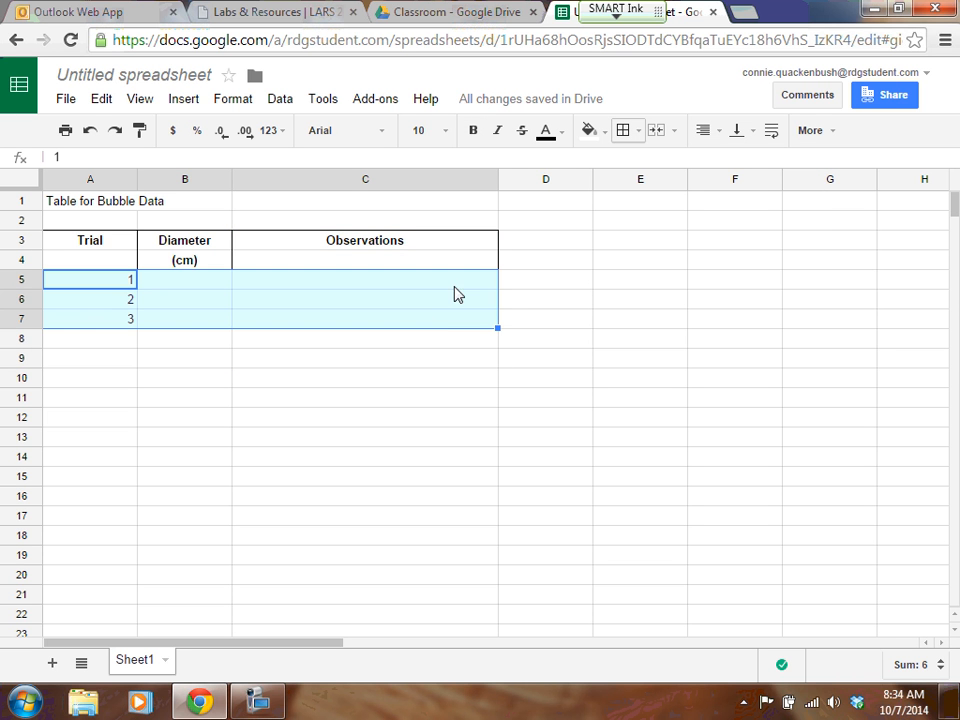
pyautogui.click(637, 132)
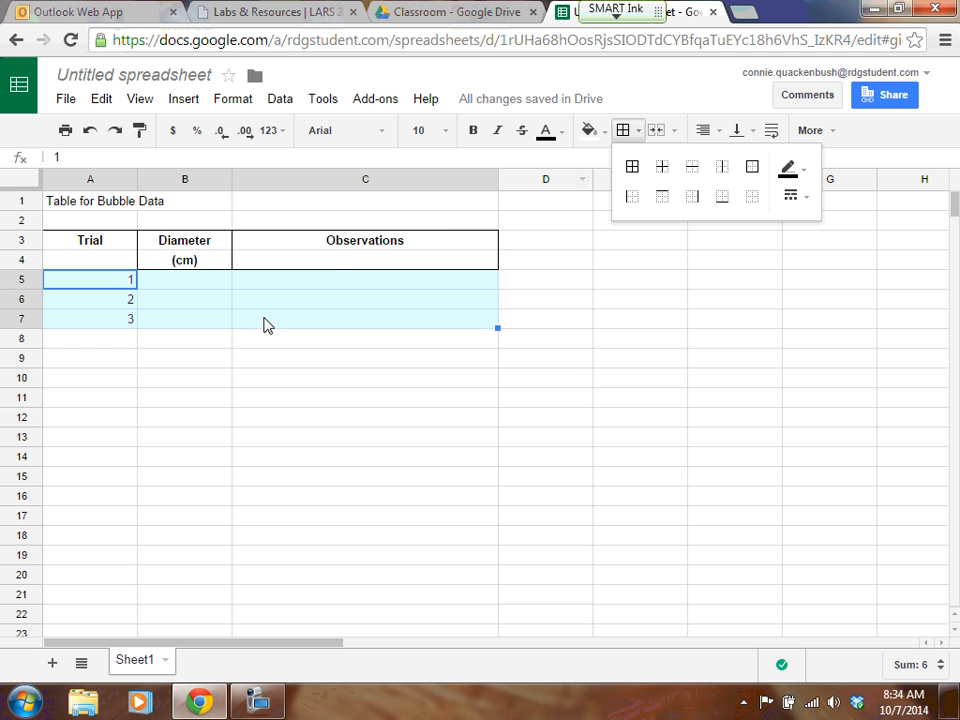
pyautogui.click(632, 168)
pyautogui.click(268, 284)
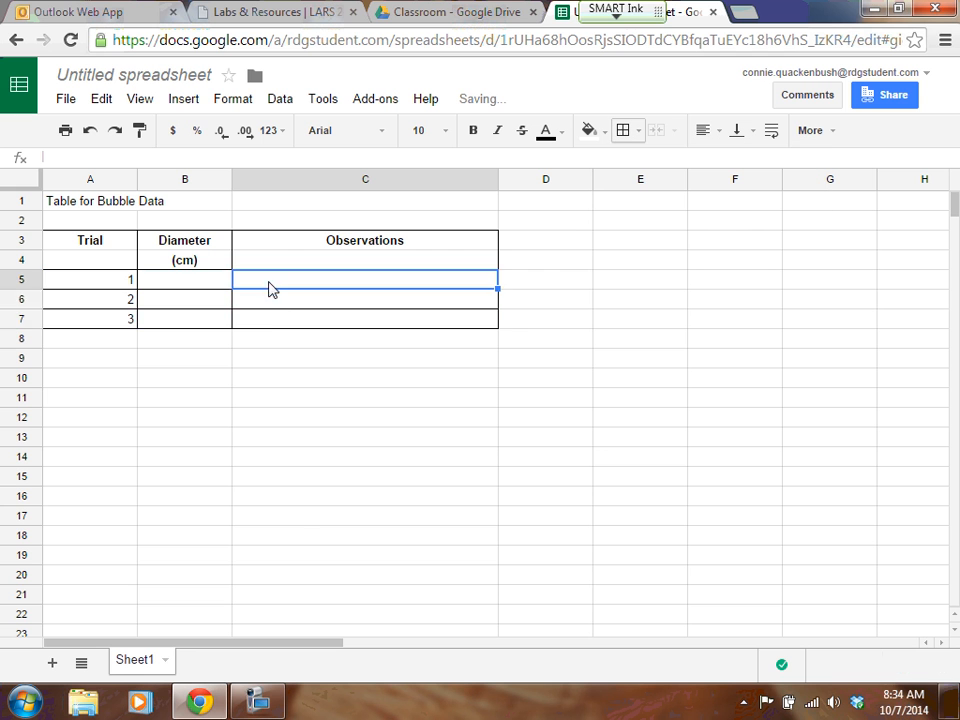
pyautogui.click(274, 302)
pyautogui.click(274, 322)
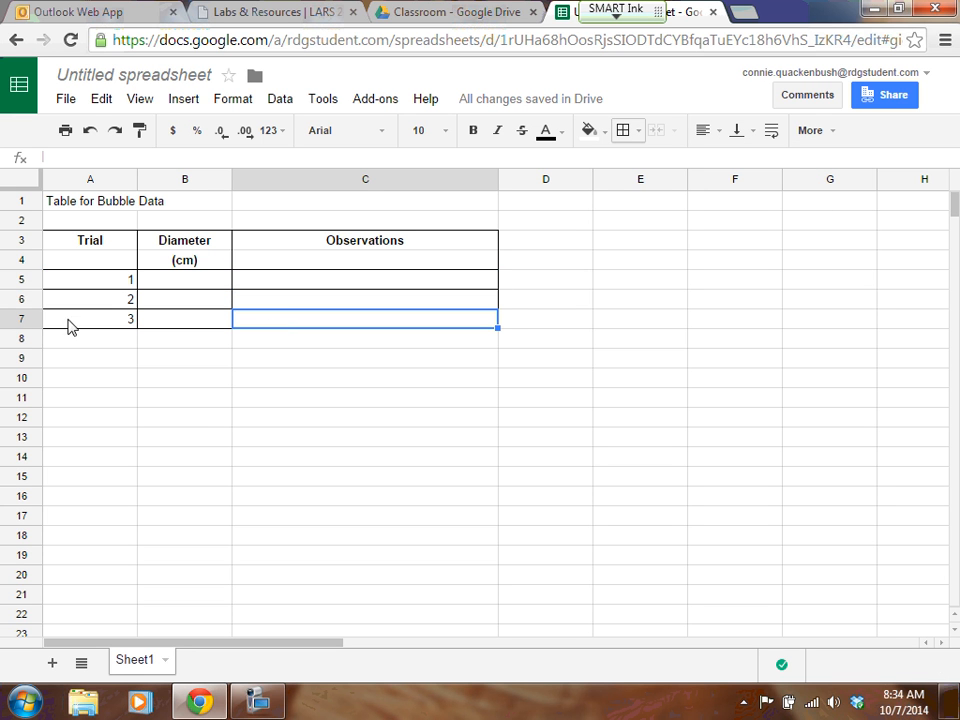
# Try to increase the height of the three trial rows 5 to 7 together
pyautogui.click(22, 279)
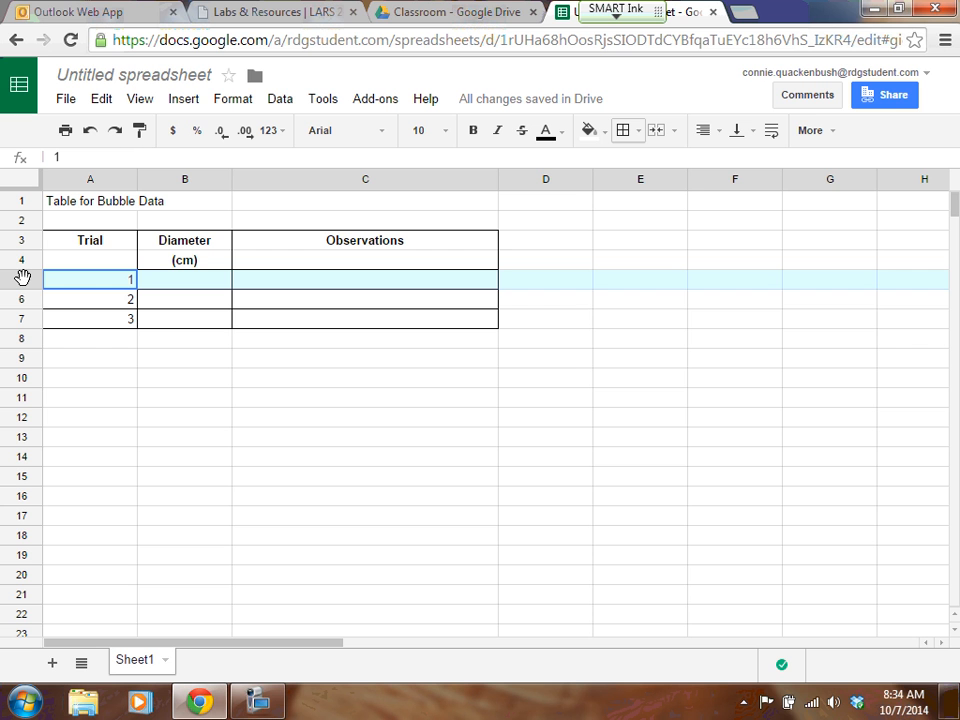
pyautogui.moveTo(22, 279)
pyautogui.mouseDown()
pyautogui.moveTo(22, 316)
pyautogui.moveTo(26, 290)
pyautogui.mouseUp()
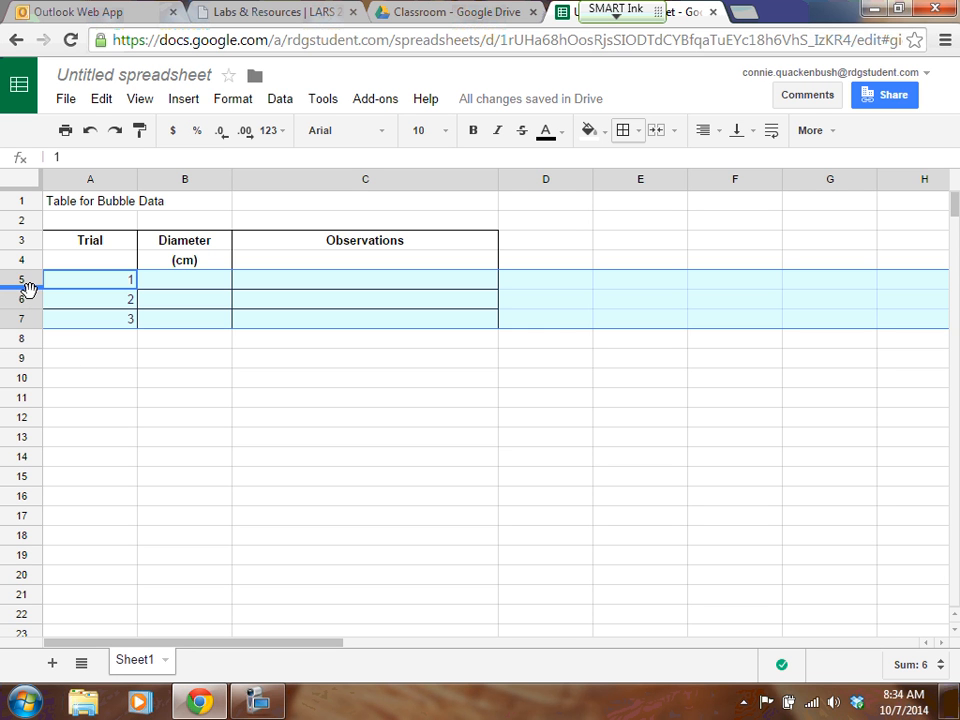
pyautogui.moveTo(28, 289); pyautogui.dragTo(30, 323)
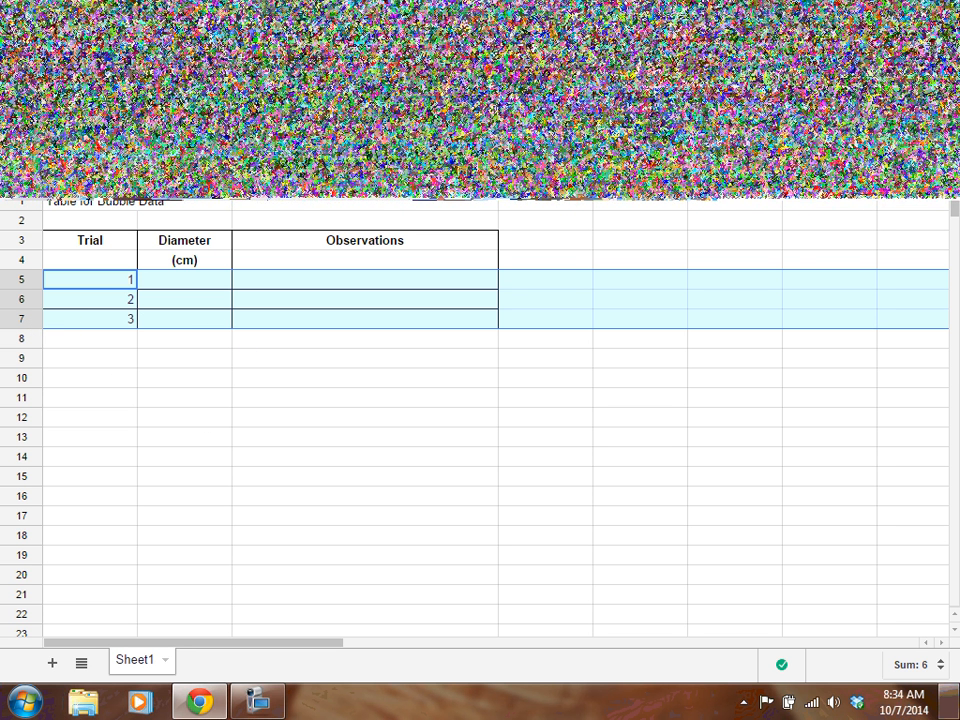
pyautogui.click(269, 707)
pyautogui.click(871, 643)
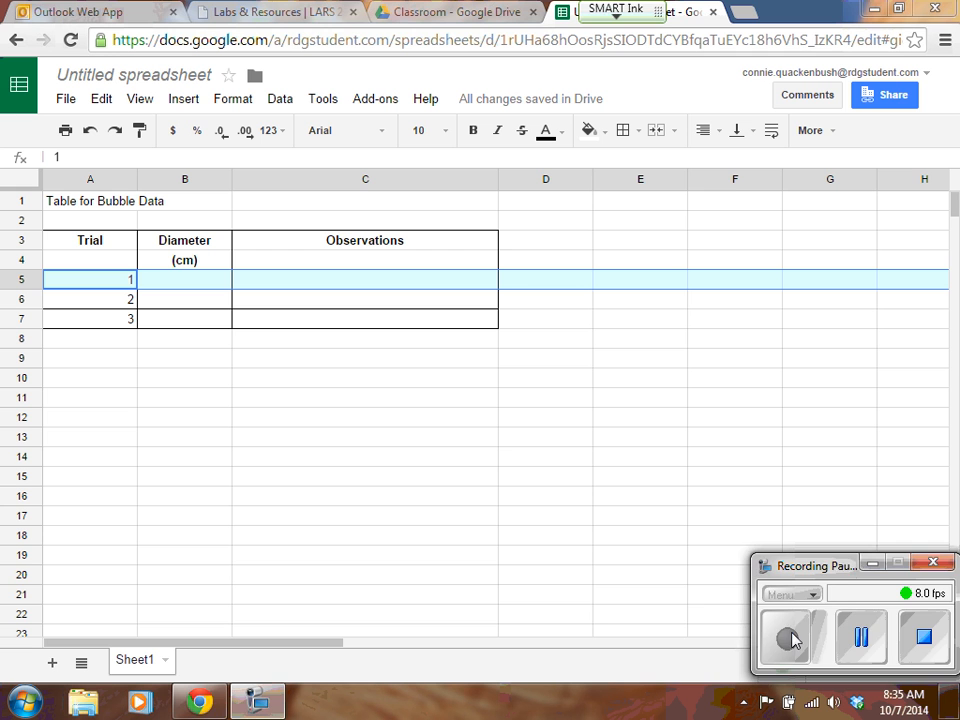
pyautogui.click(791, 639)
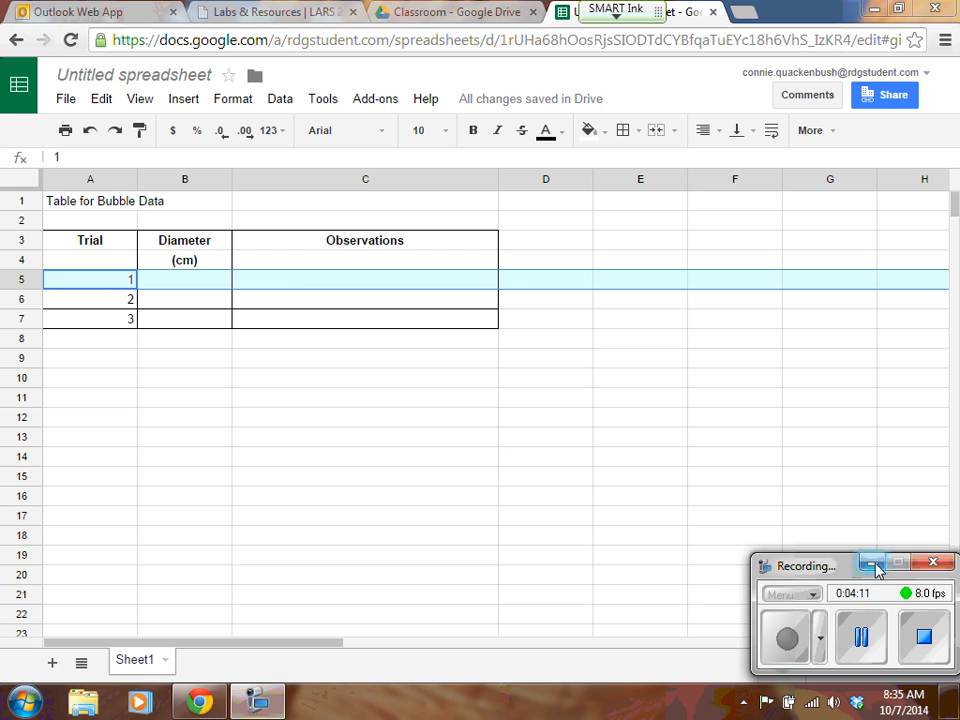
pyautogui.click(873, 566)
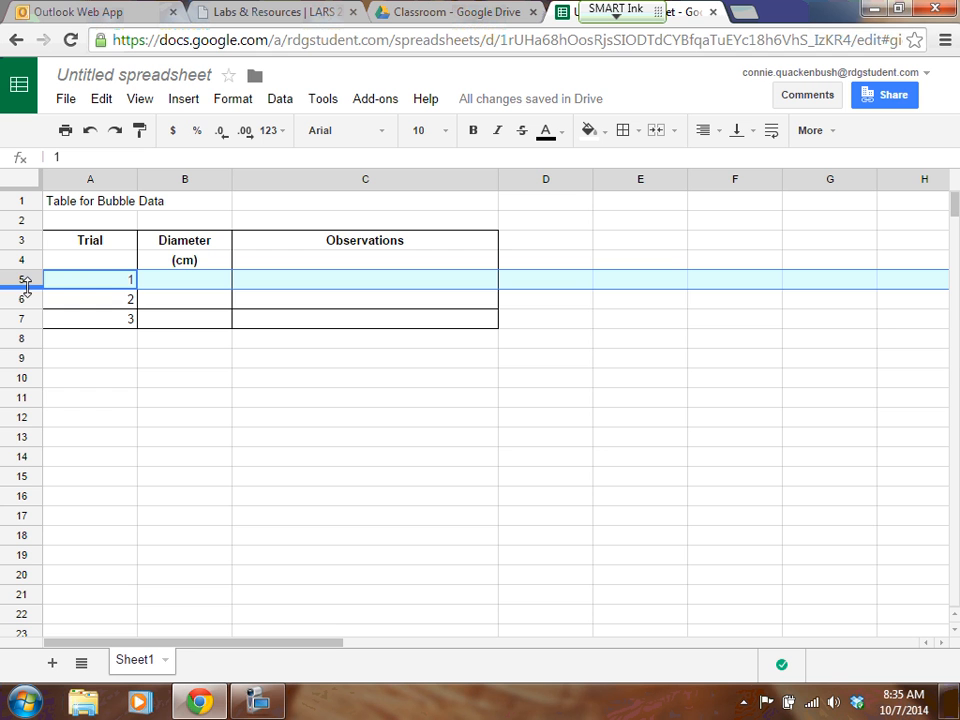
# Make trial rows 5 and 6 about twice as tall and row 7 slightly taller than those
pyautogui.moveTo(24, 308); pyautogui.dragTo(24, 309)
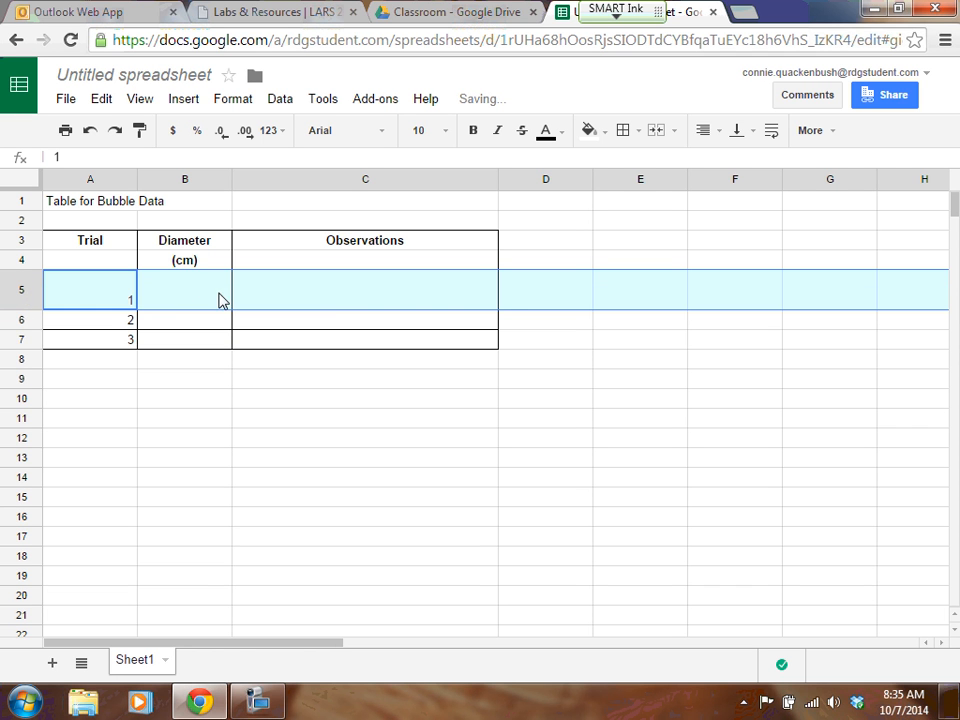
pyautogui.click(15, 316)
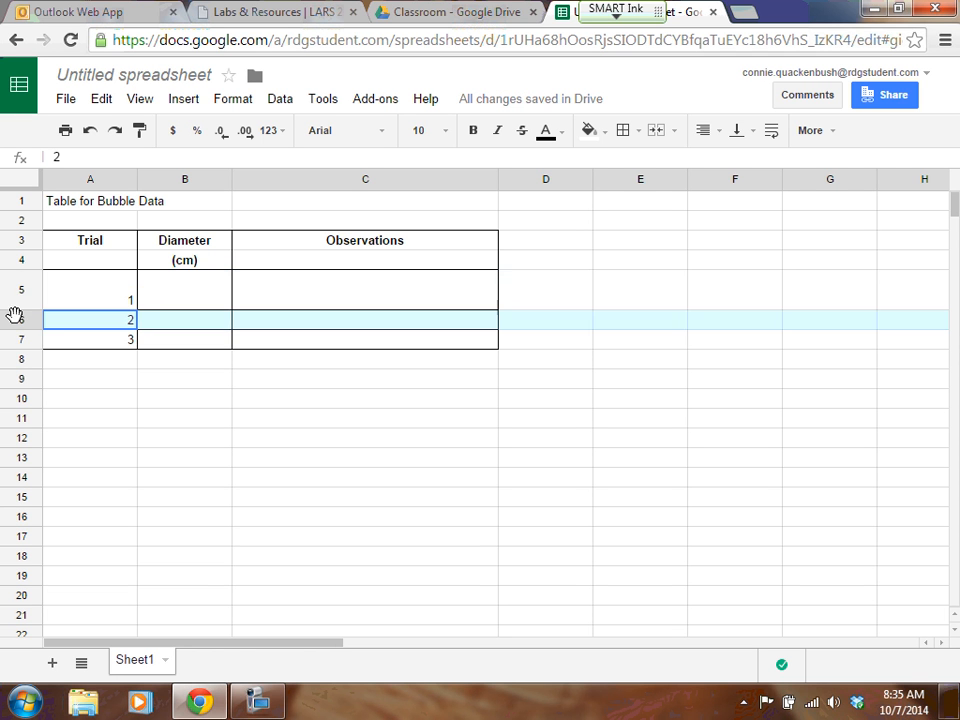
pyautogui.moveTo(22, 328); pyautogui.dragTo(22, 404)
pyautogui.click(24, 359)
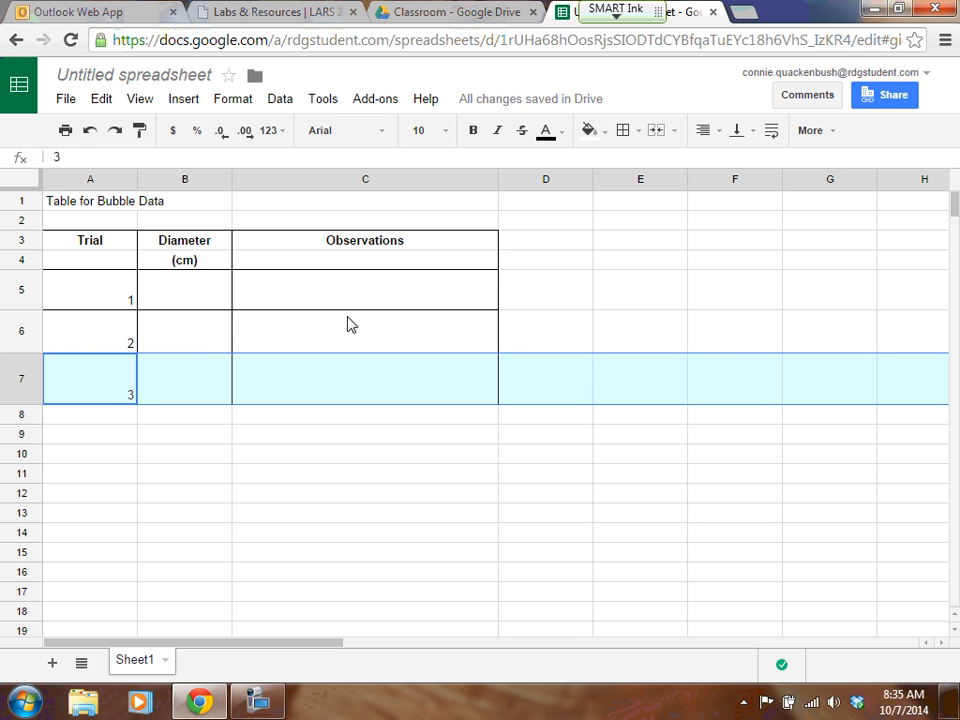
# Merge cells A1:C1 horizontally so the title "Table for Bubble Data" spans the table's three columns
pyautogui.click(73, 206)
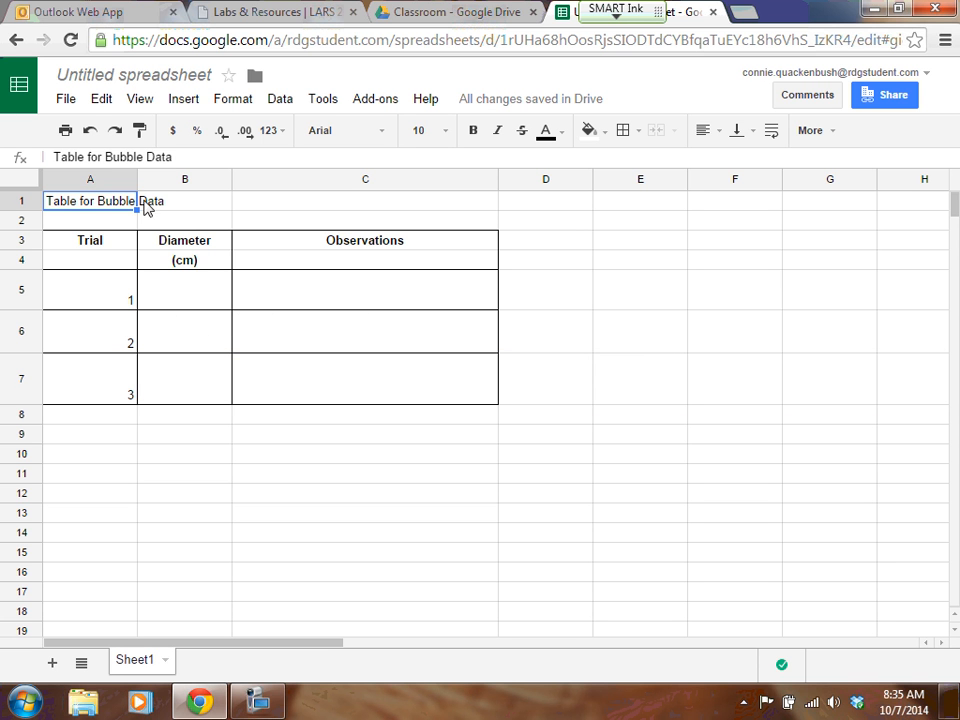
pyautogui.click(363, 208)
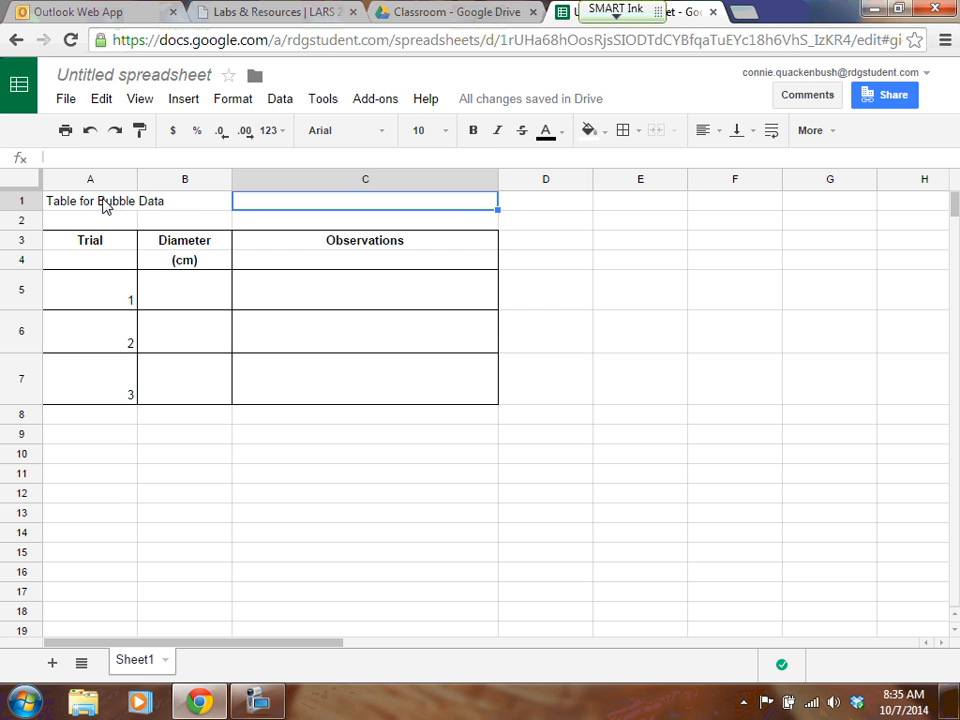
pyautogui.moveTo(104, 205); pyautogui.dragTo(306, 214)
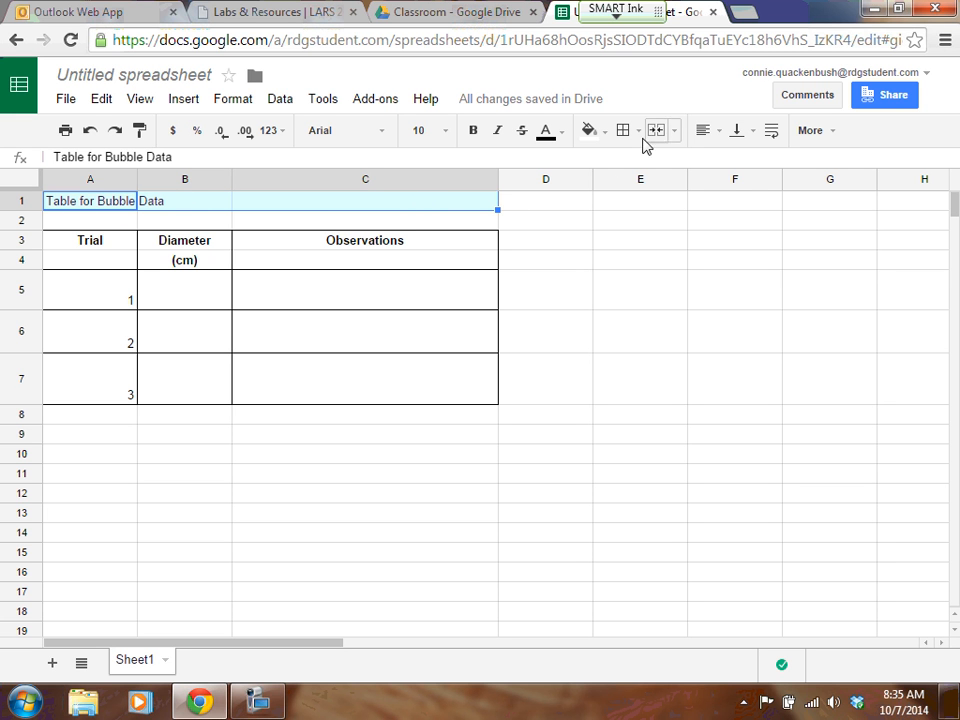
pyautogui.moveTo(137, 205); pyautogui.dragTo(369, 182)
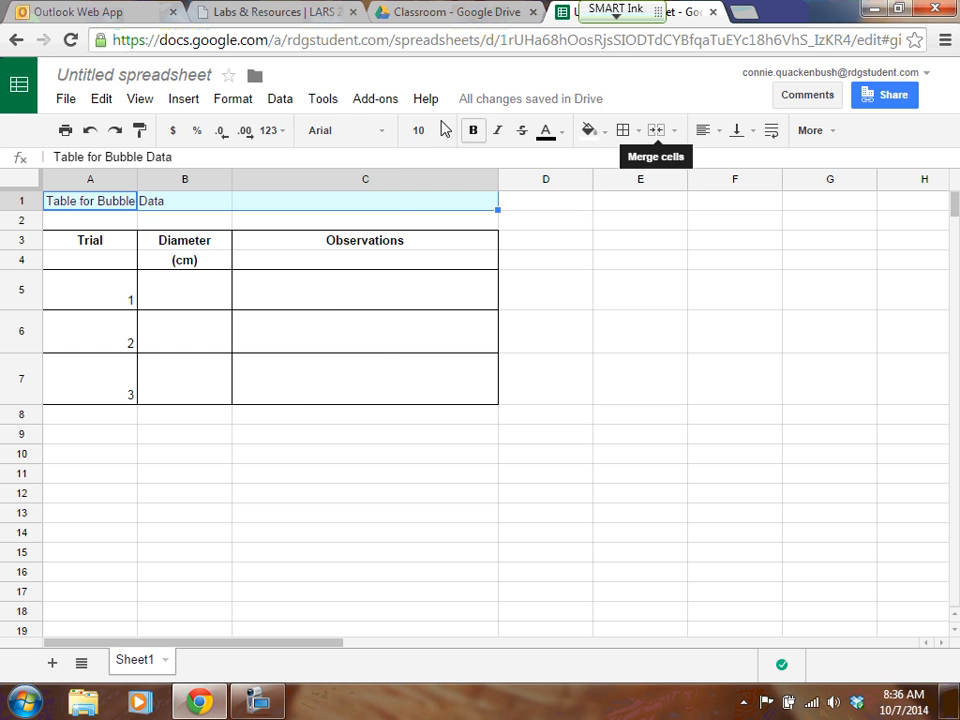
pyautogui.click(243, 101)
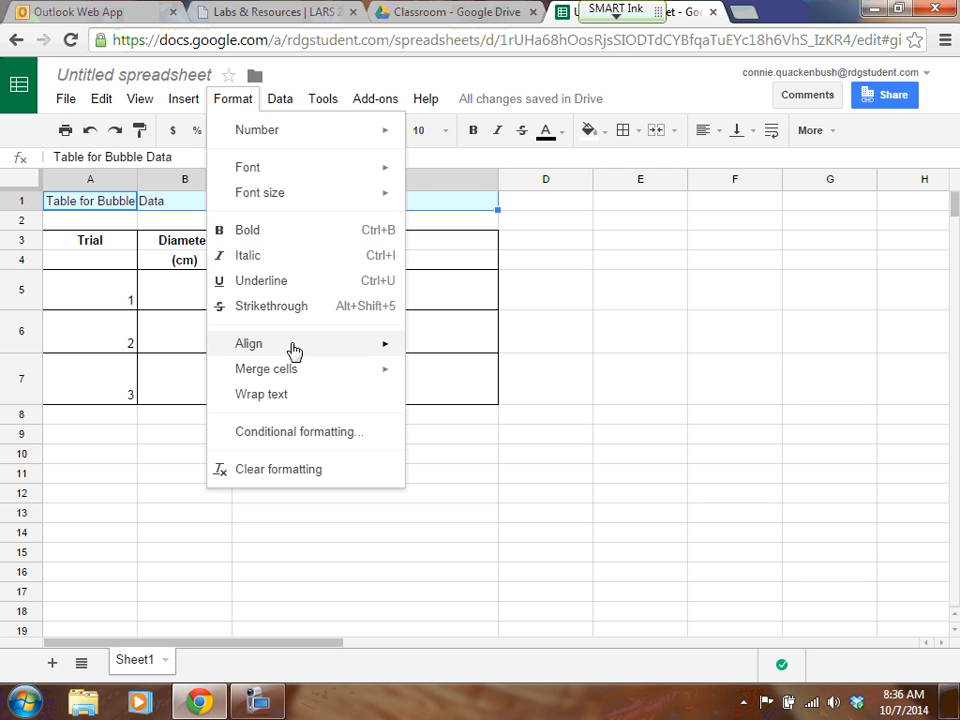
pyautogui.moveTo(298, 370)
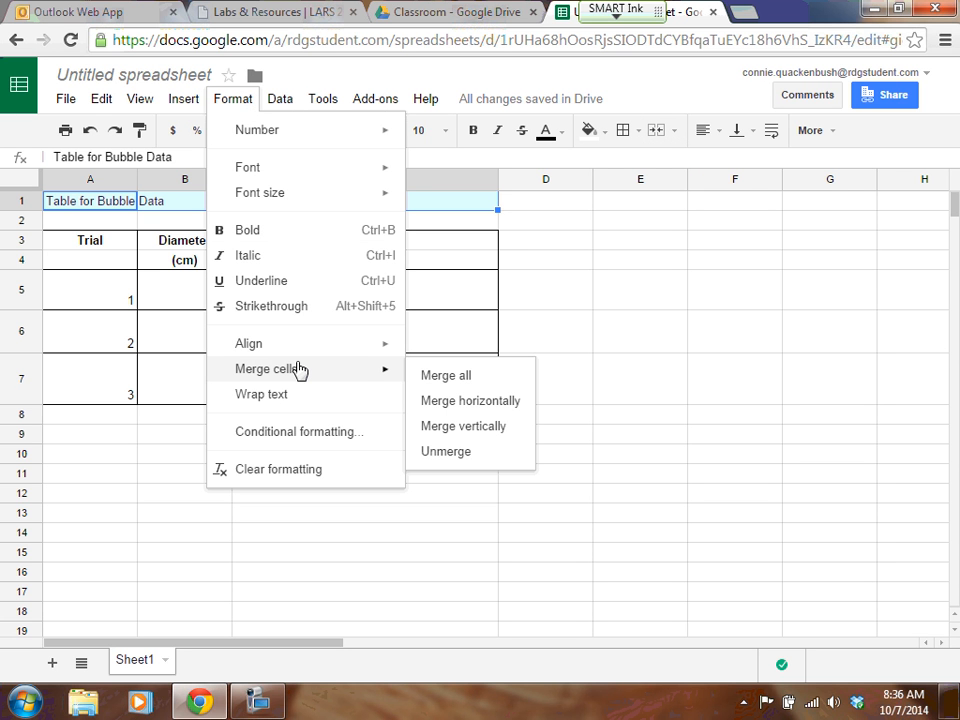
pyautogui.click(456, 401)
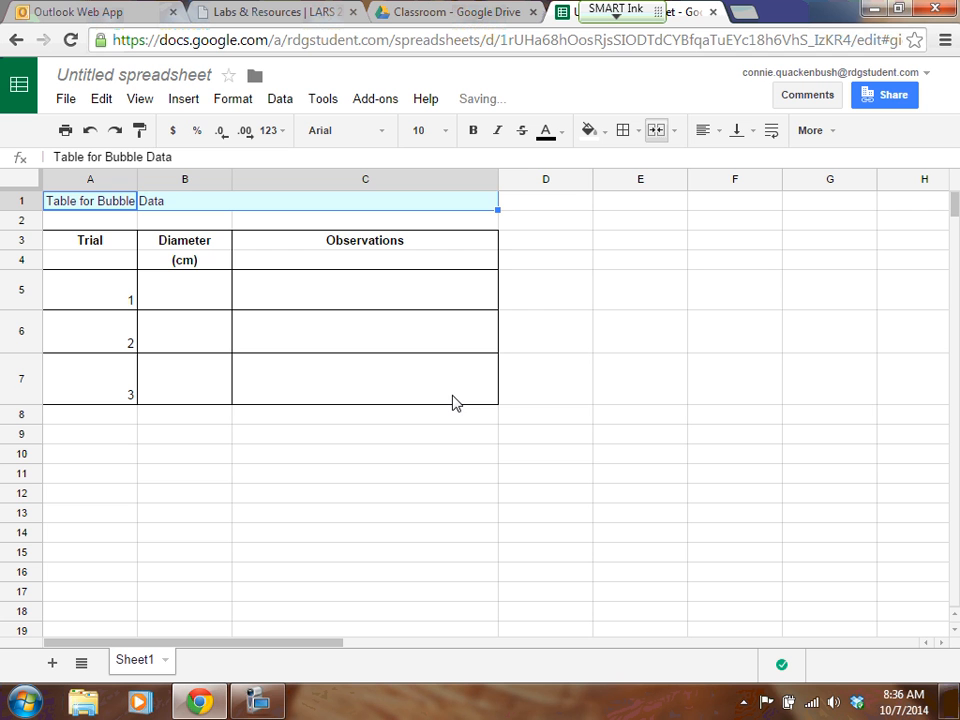
pyautogui.click(243, 456)
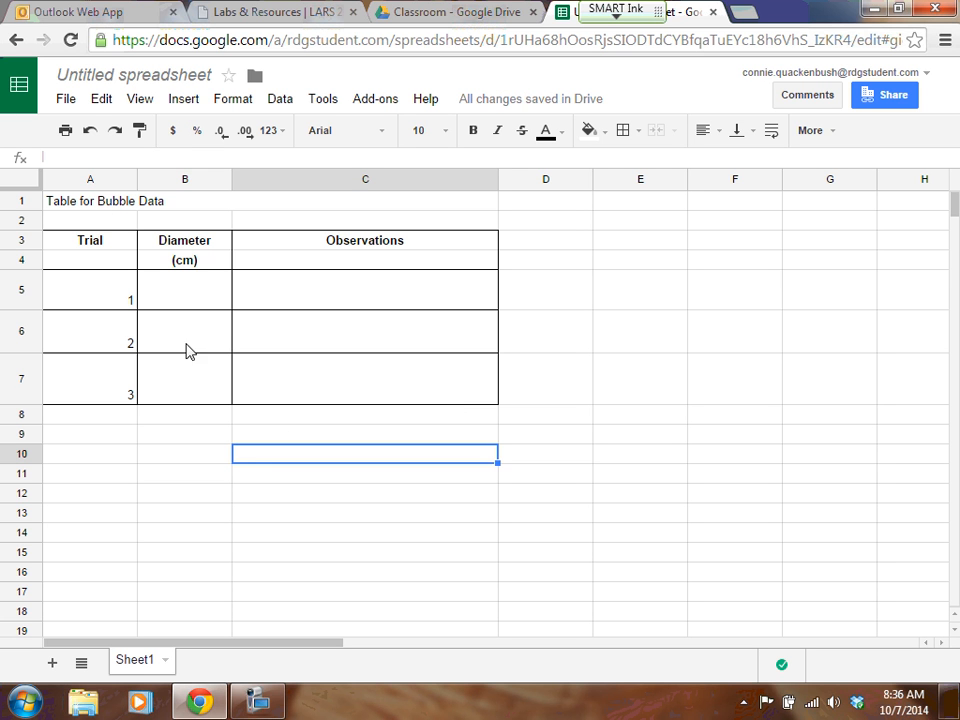
pyautogui.click(88, 206)
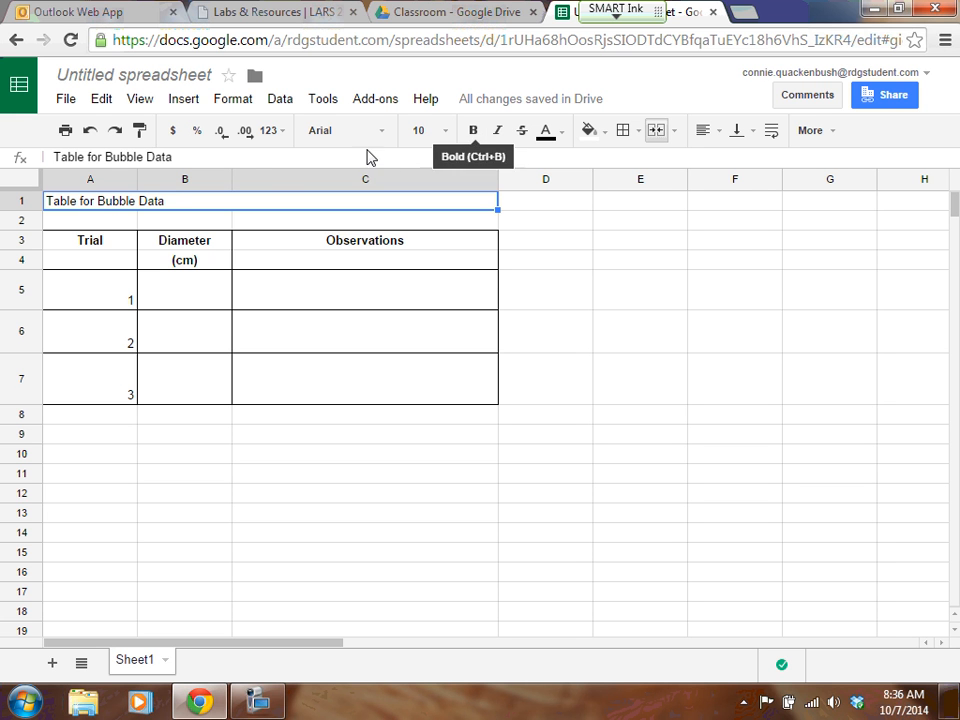
pyautogui.click(158, 457)
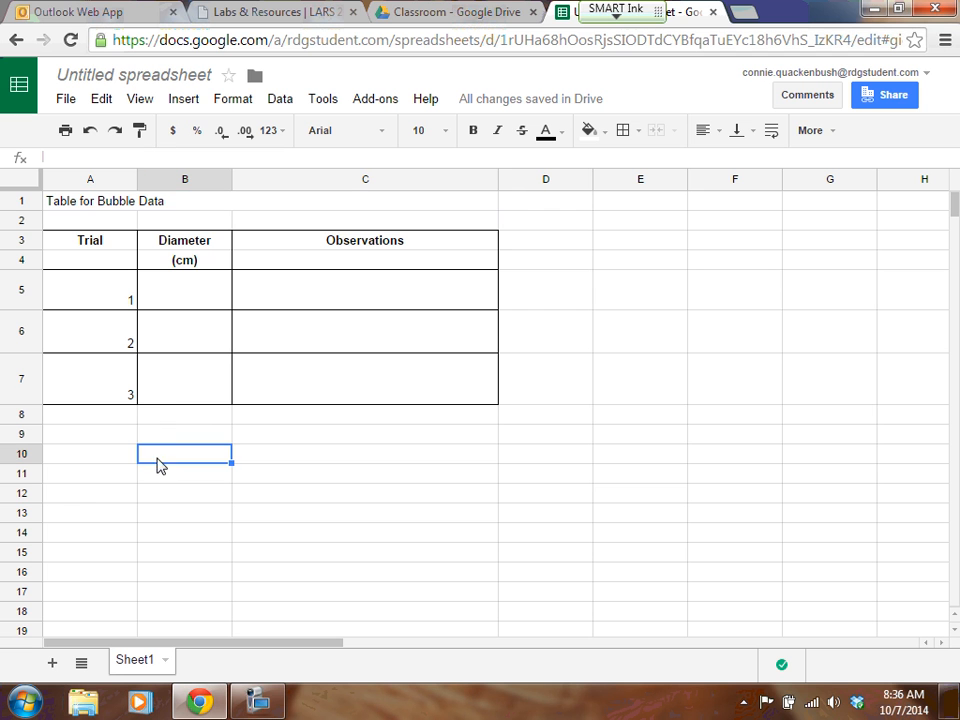
# Center the merged title "Table for Bubble Data" horizontally and make it bold
pyautogui.click(82, 205)
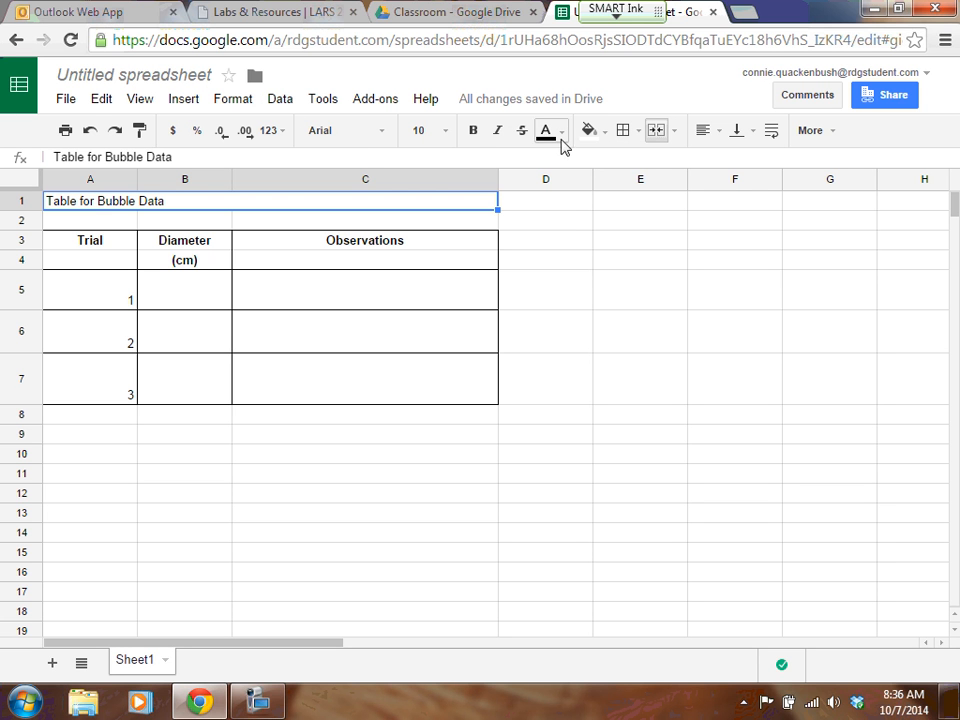
pyautogui.click(720, 134)
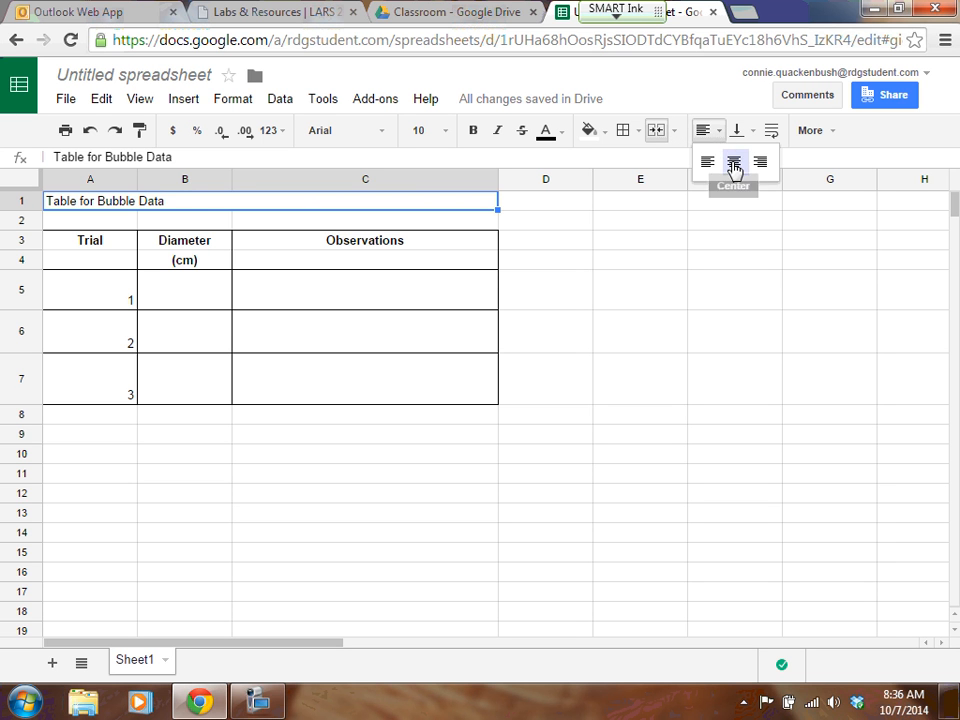
pyautogui.click(734, 161)
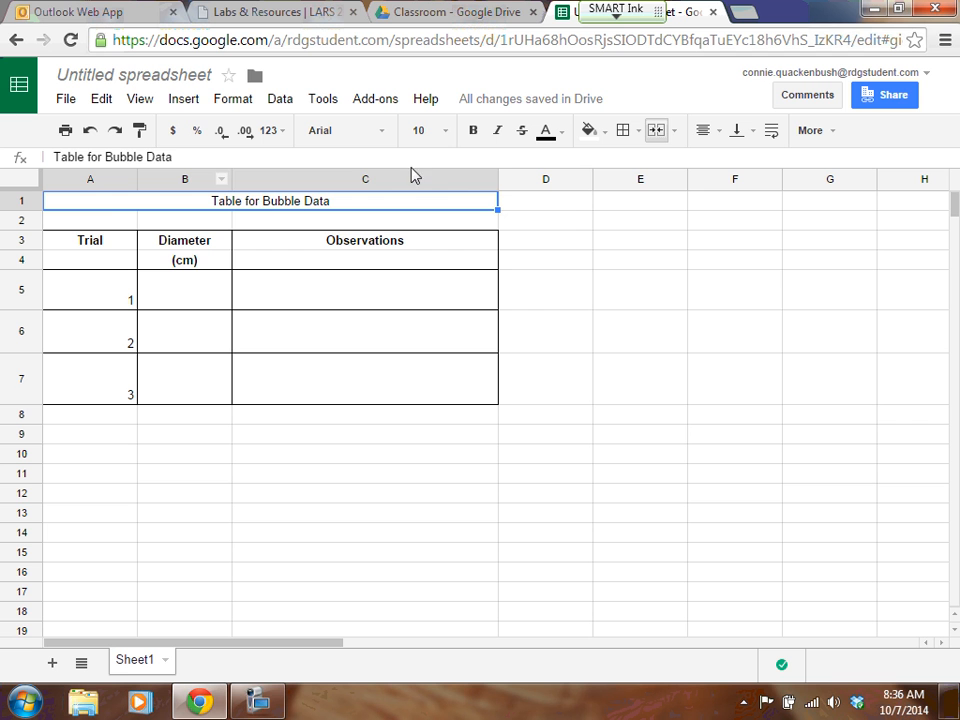
pyautogui.click(474, 131)
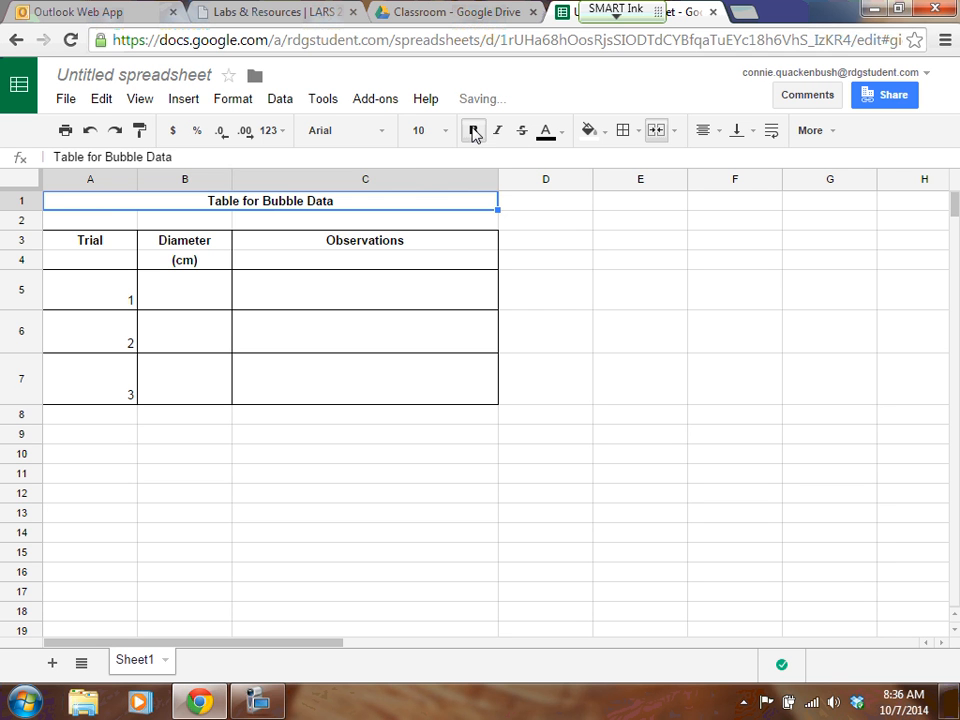
pyautogui.click(577, 399)
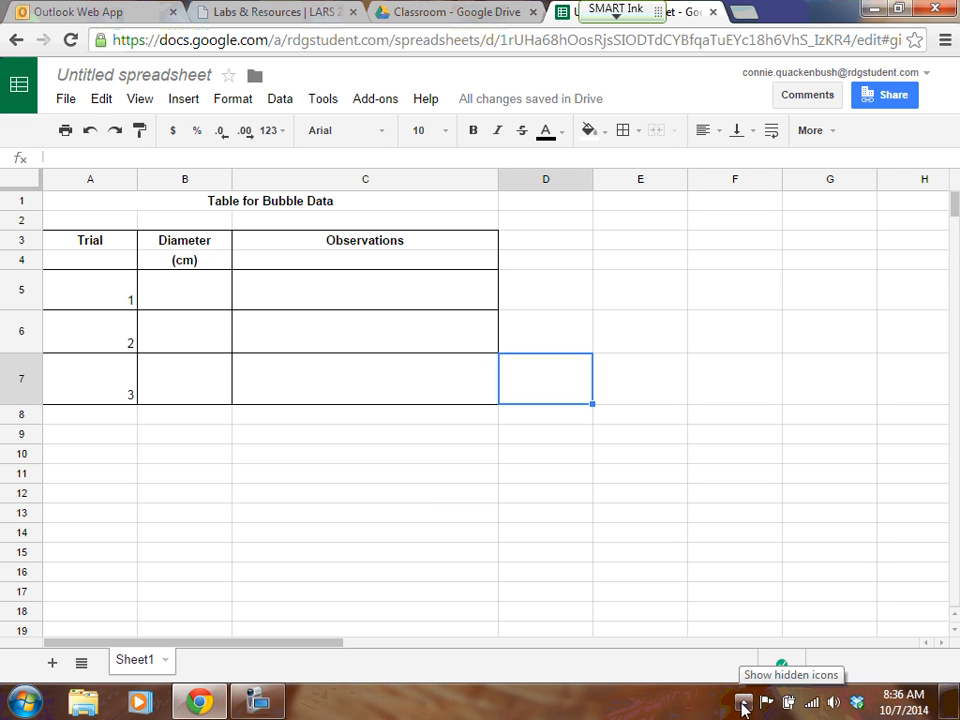
# Center the trial numbers 1 to 3 horizontally in cells A5:A7
pyautogui.moveTo(122, 294); pyautogui.dragTo(122, 369)
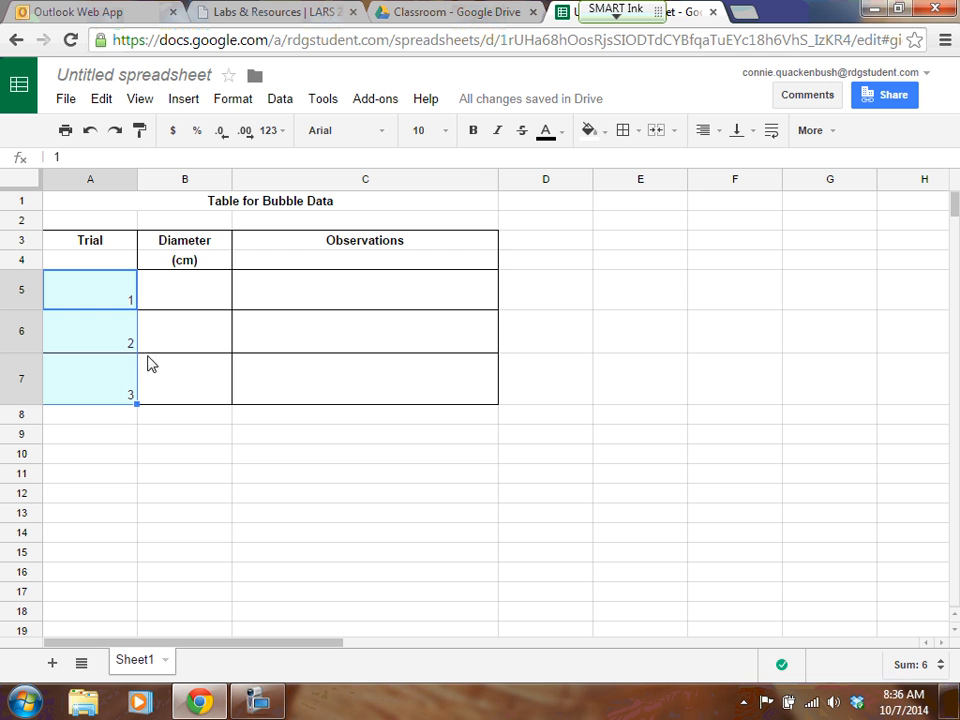
pyautogui.click(719, 134)
pyautogui.click(733, 162)
pyautogui.click(648, 476)
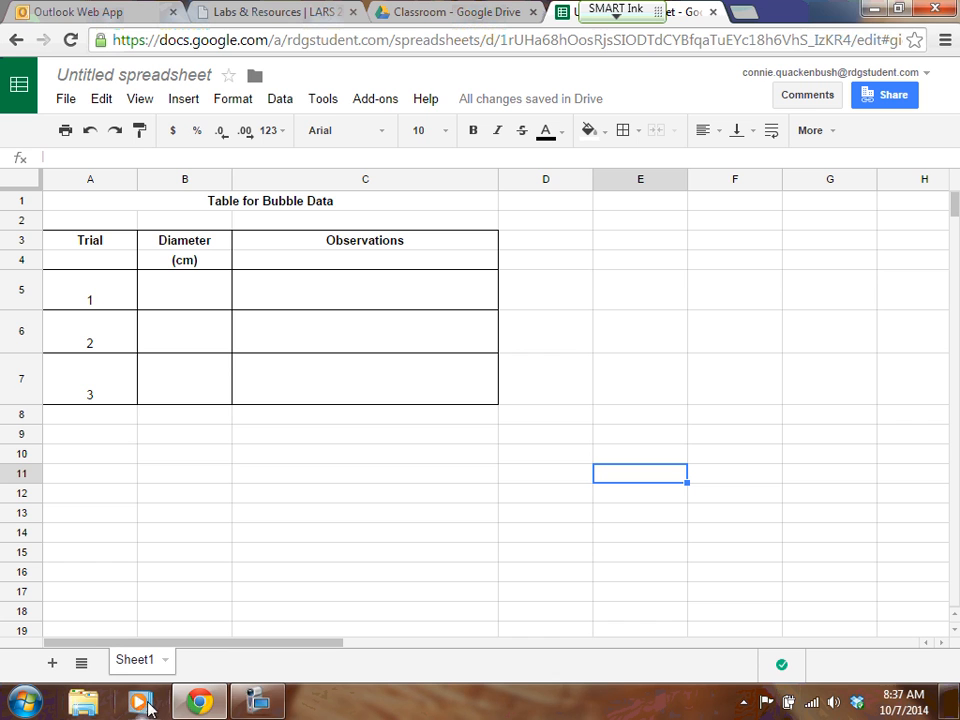
pyautogui.click(251, 702)
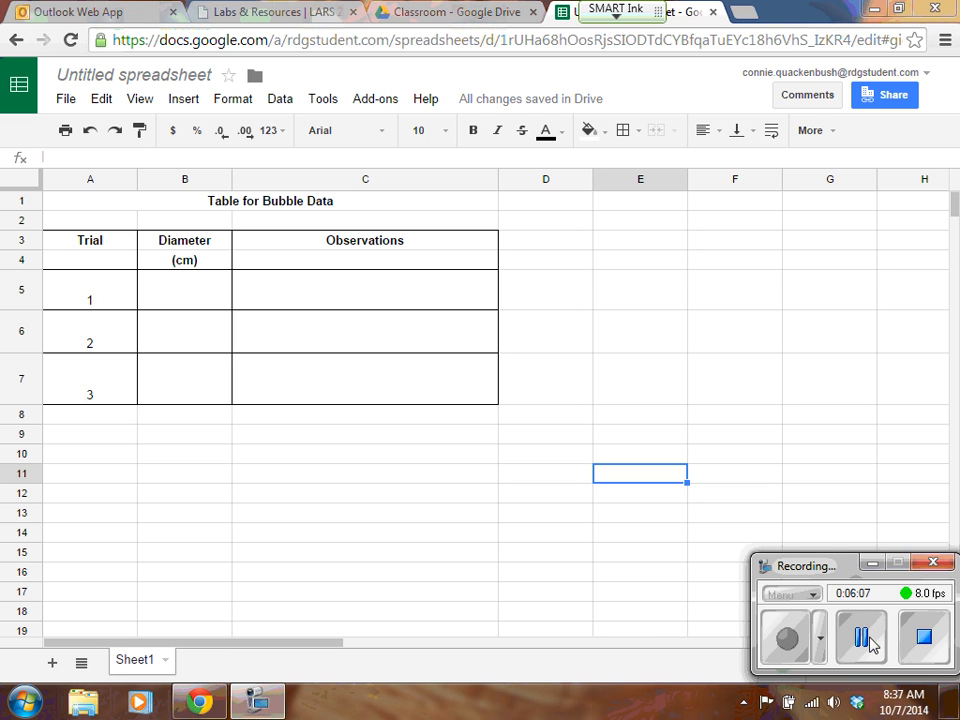